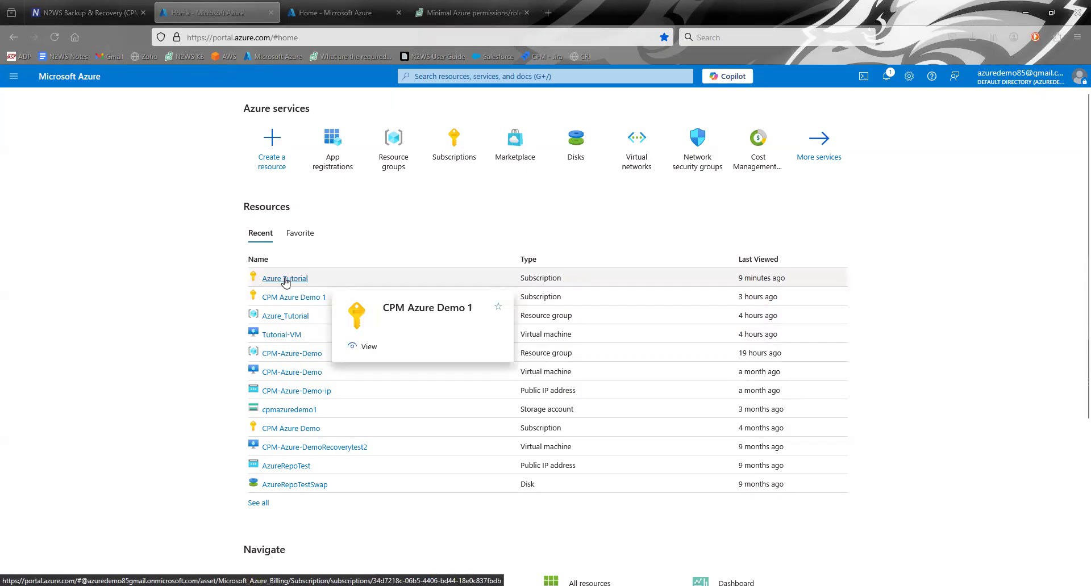
Open the Azure Tutorial subscription in both portal tabs and start creating a custom role from its access control in the second.
left_click(287, 279)
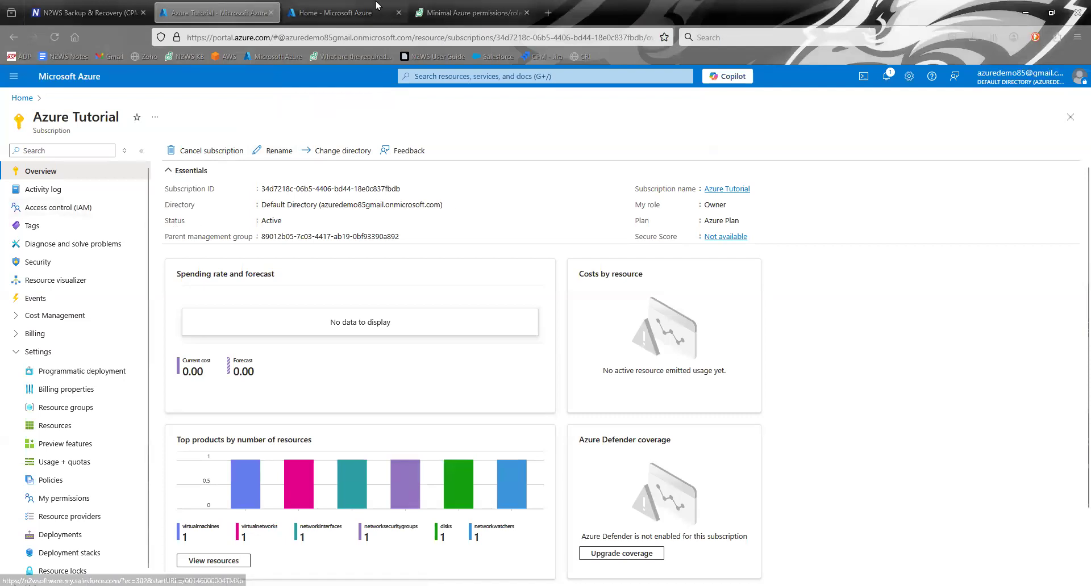
left_click(354, 5)
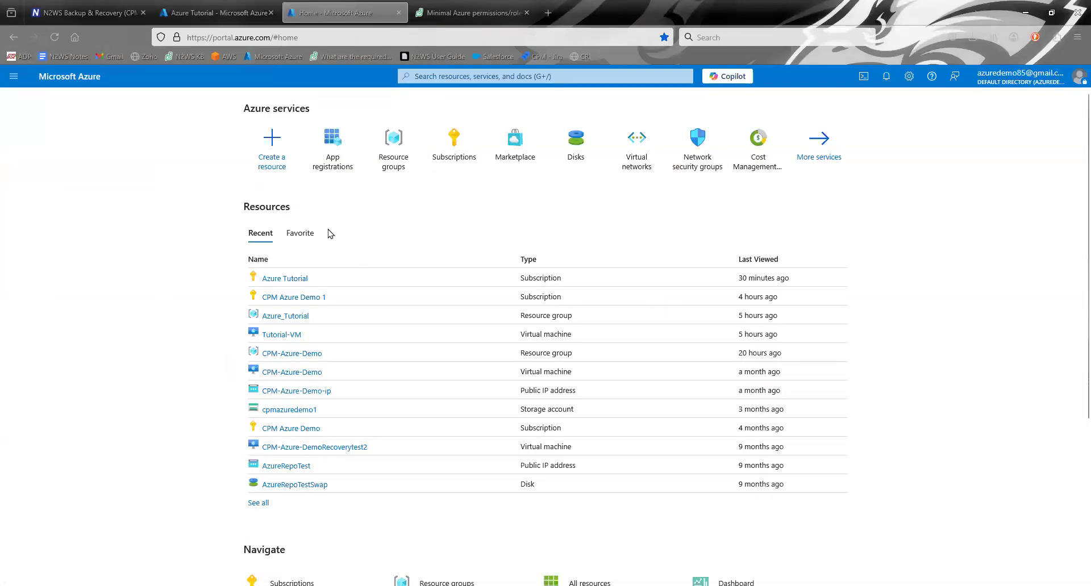
left_click(288, 281)
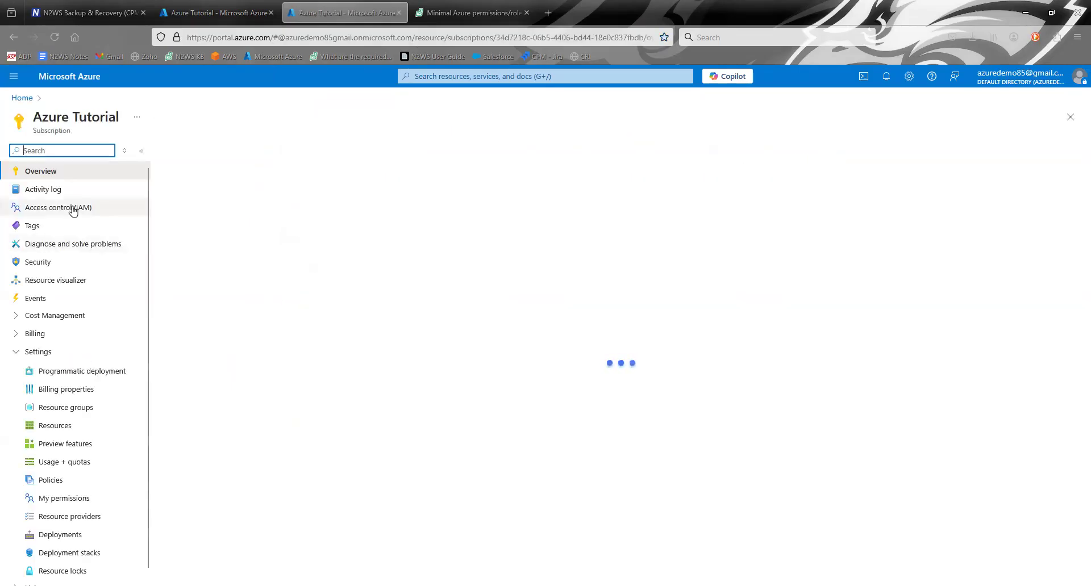
left_click(72, 208)
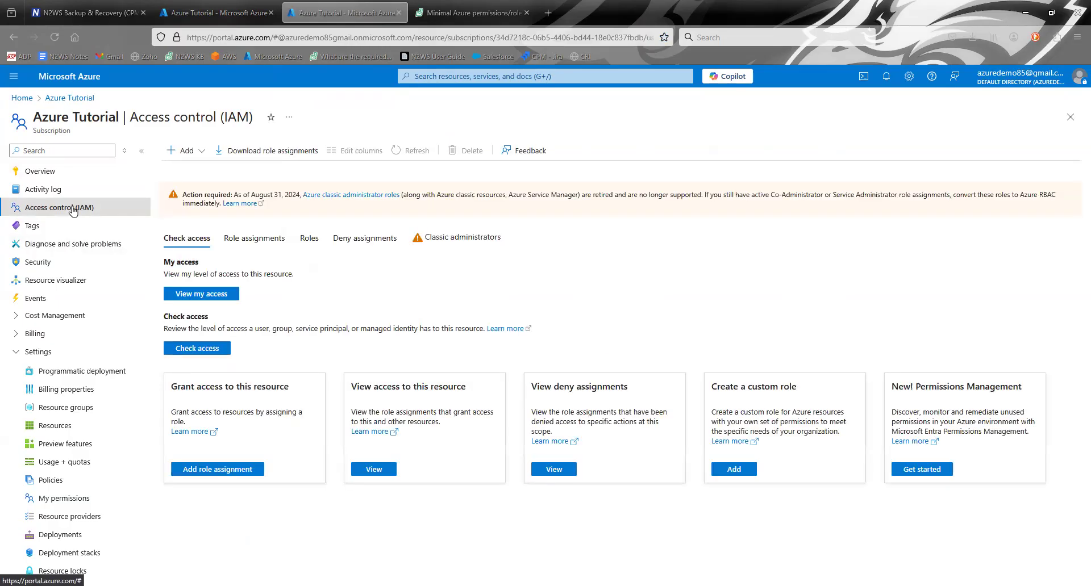
left_click(185, 151)
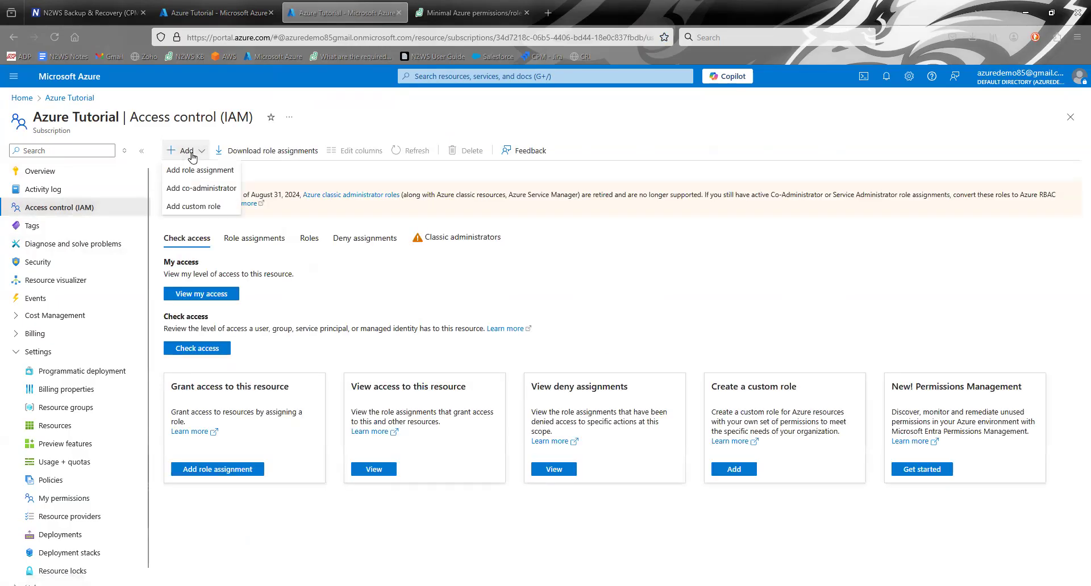
left_click(197, 207)
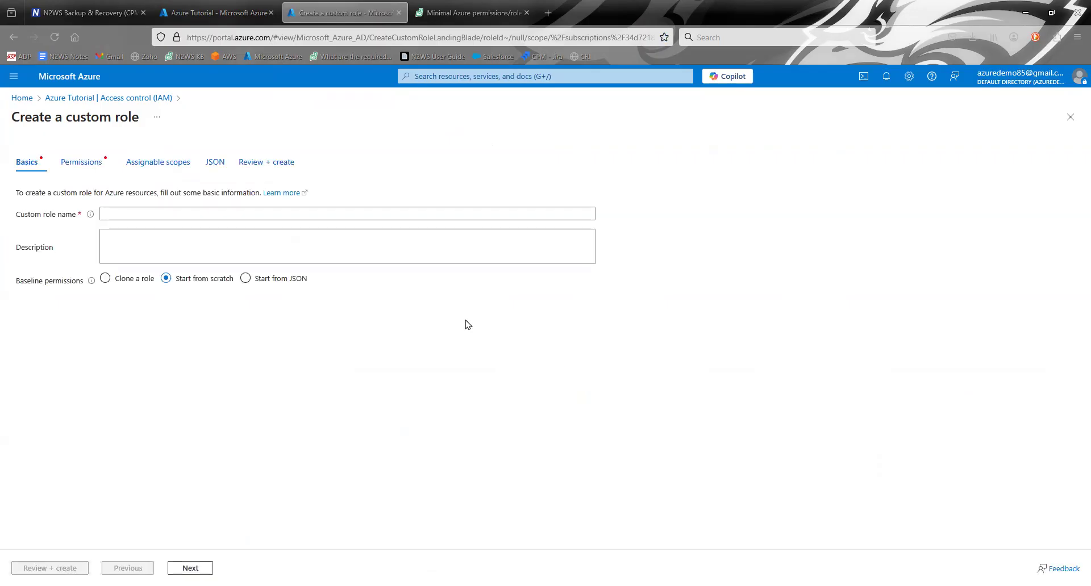
left_click(173, 217)
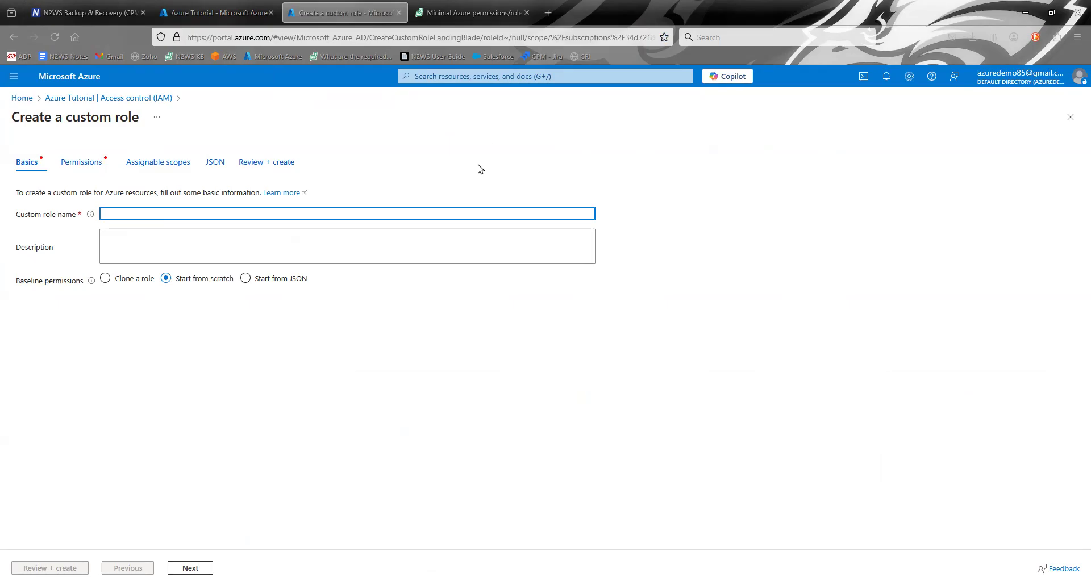
Look through the N2WS knowledge base article on minimal Azure permissions/roles and its attached permissions file.
left_click(438, 11)
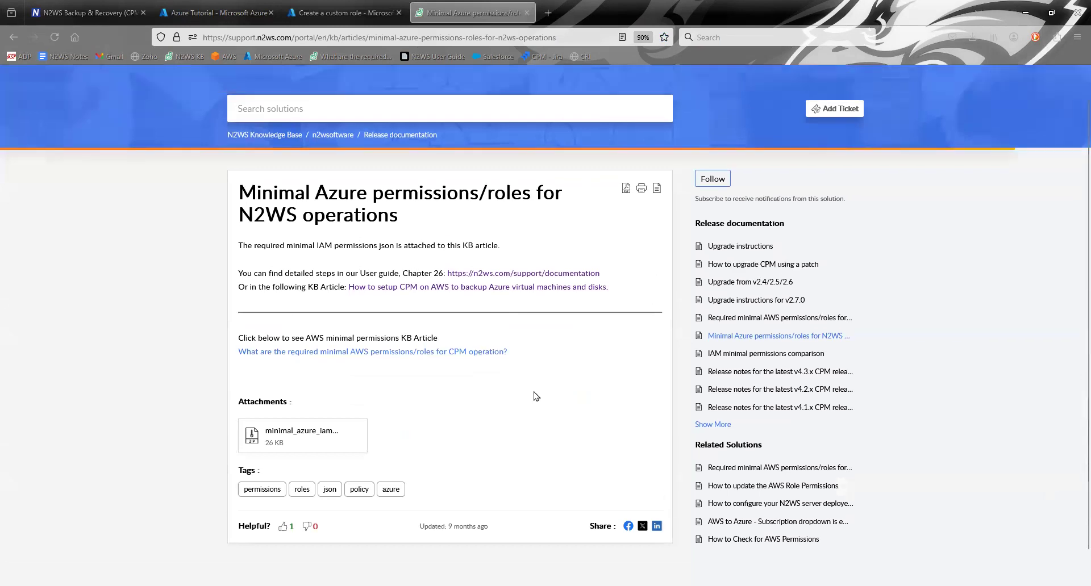
scroll(536, 396, "up", 2)
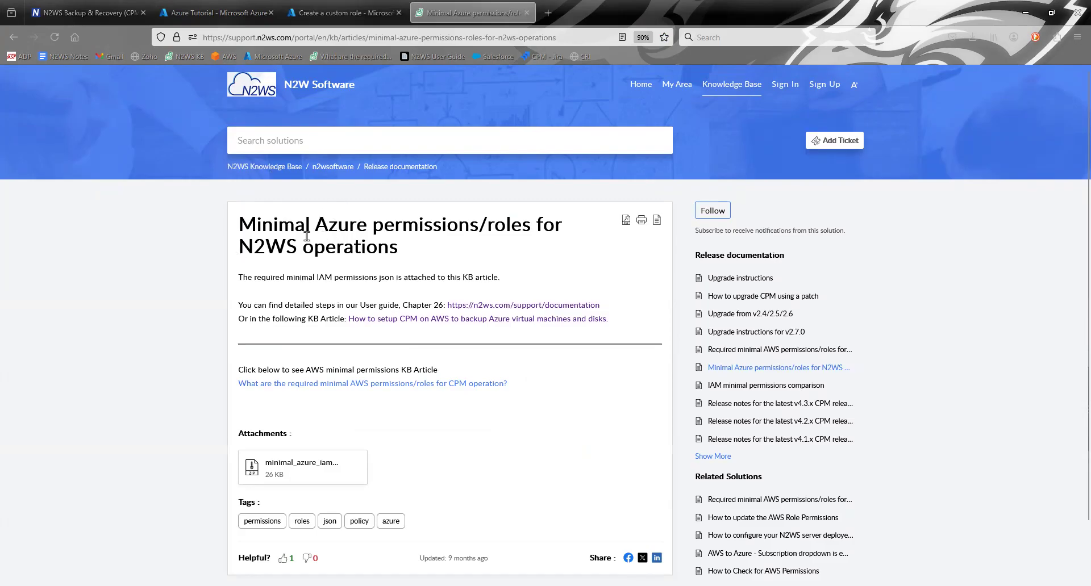
left_click_drag(310, 225, 484, 220)
left_click(483, 222)
scroll(368, 408, "down", 1)
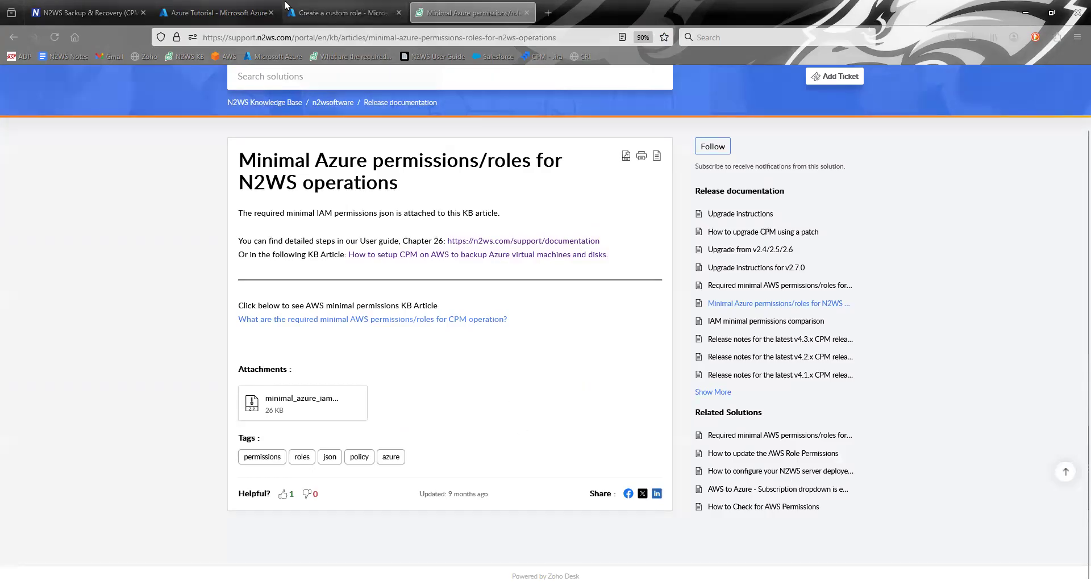
Return to the custom role form and base its permissions on the JSON file azure_policy_permissions_Enterprise_BYOL_1.
left_click(234, 7)
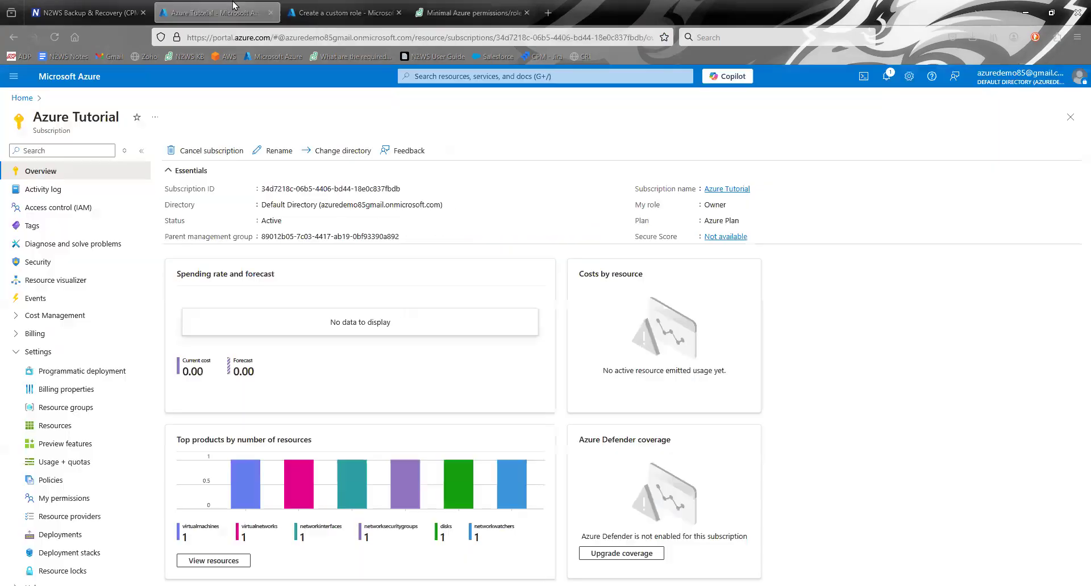
left_click(314, 5)
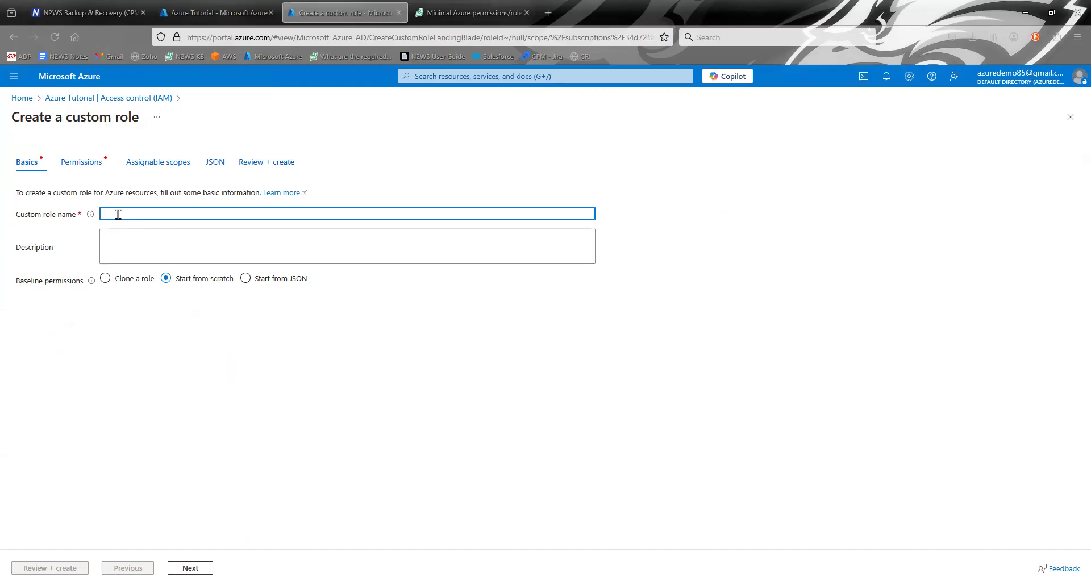
left_click(246, 279)
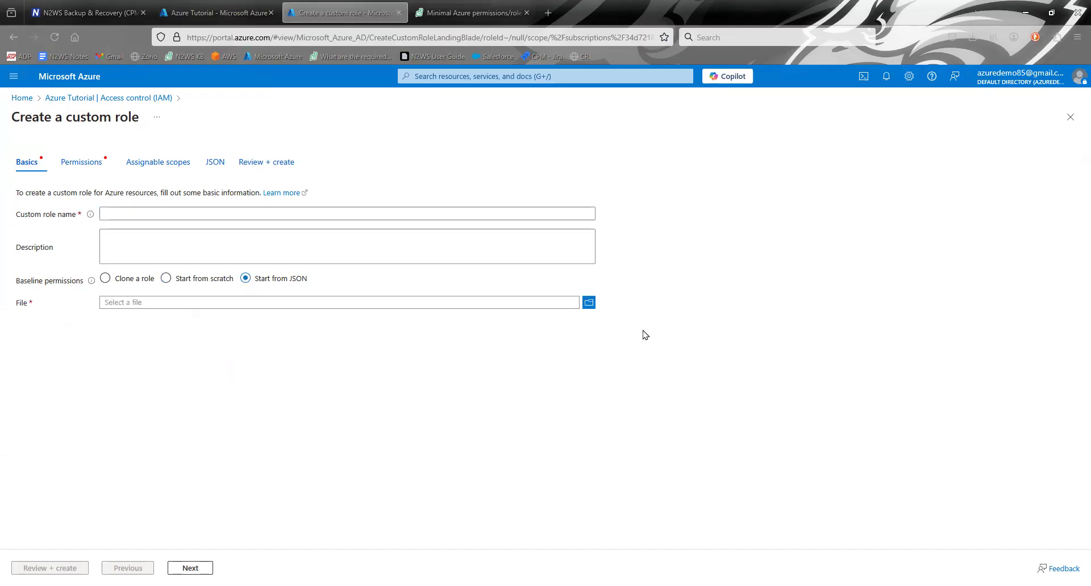
left_click(589, 304)
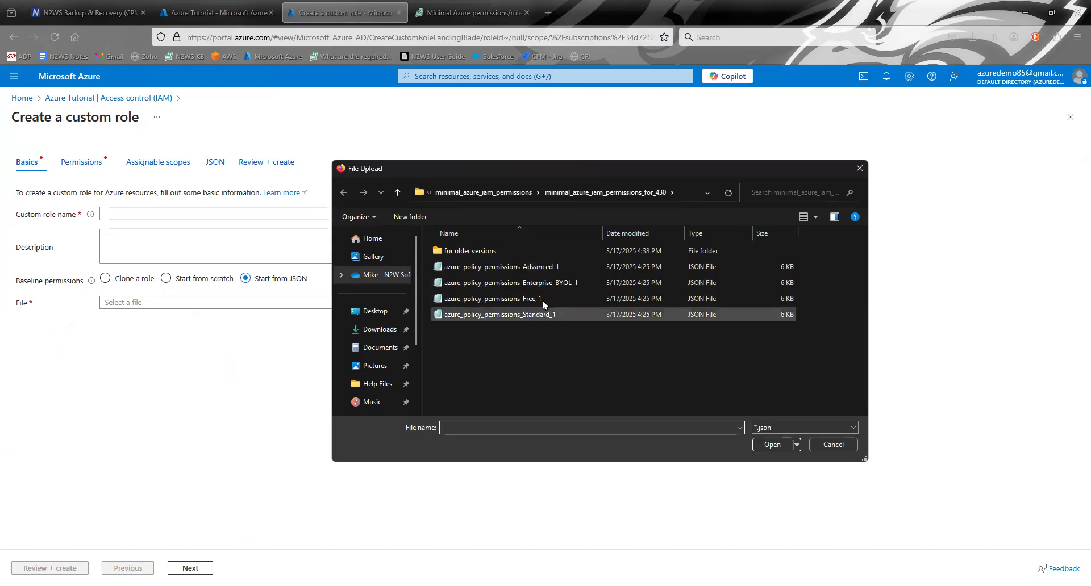
left_click(548, 280)
double_click(548, 279)
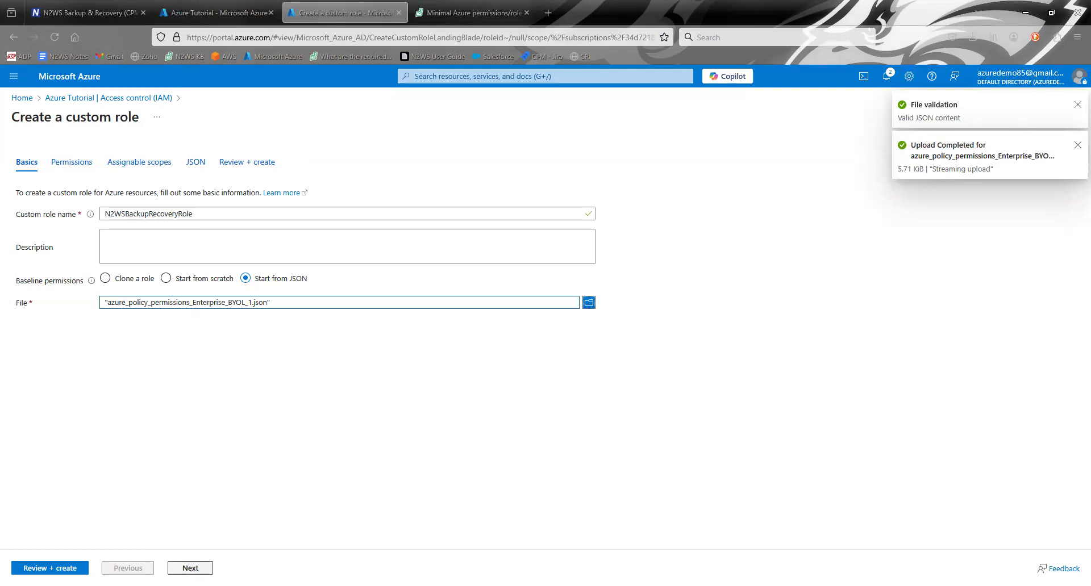
left_click_drag(192, 216, 57, 214)
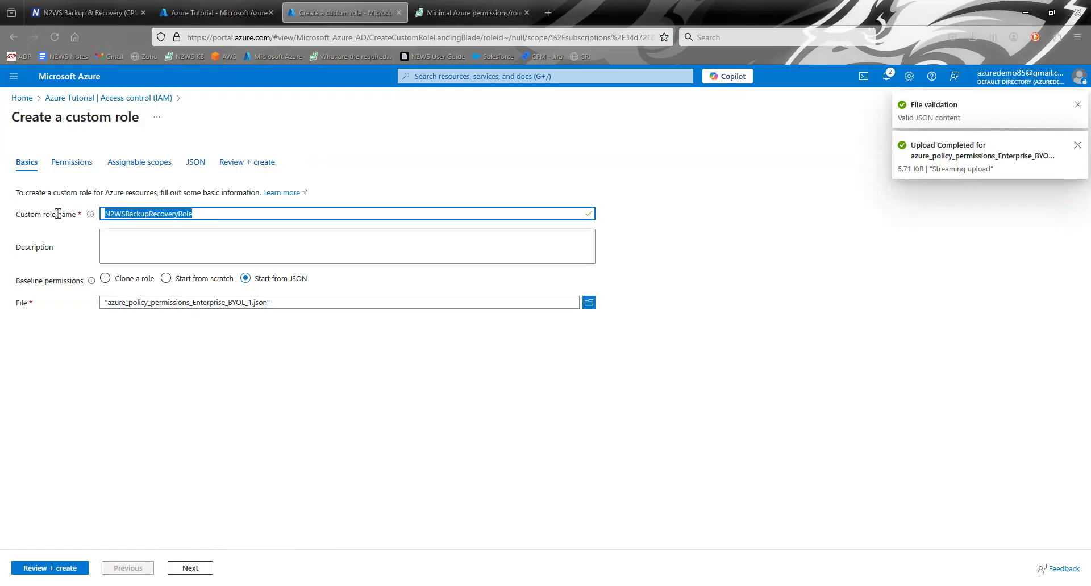
left_click(200, 212)
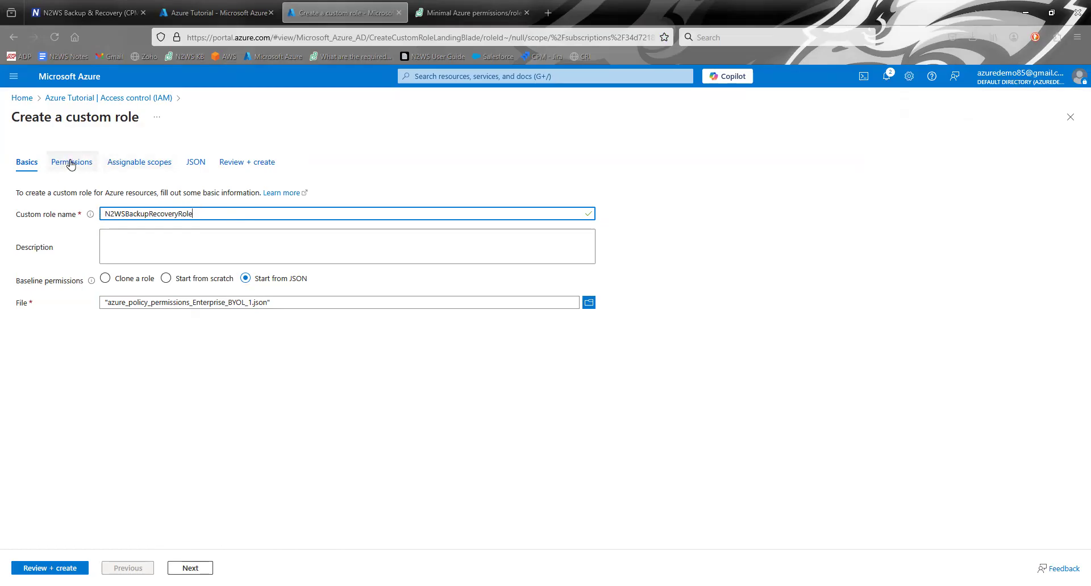
Review the role's permissions and assignable scopes, and examine the subscription ID placeholder in its JSON.
left_click(191, 568)
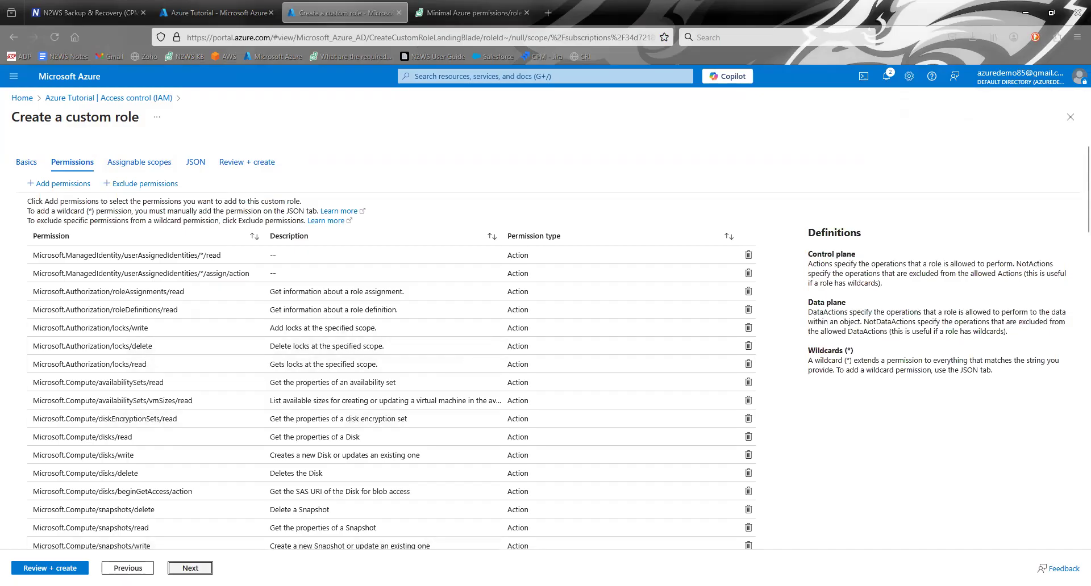
left_click(191, 569)
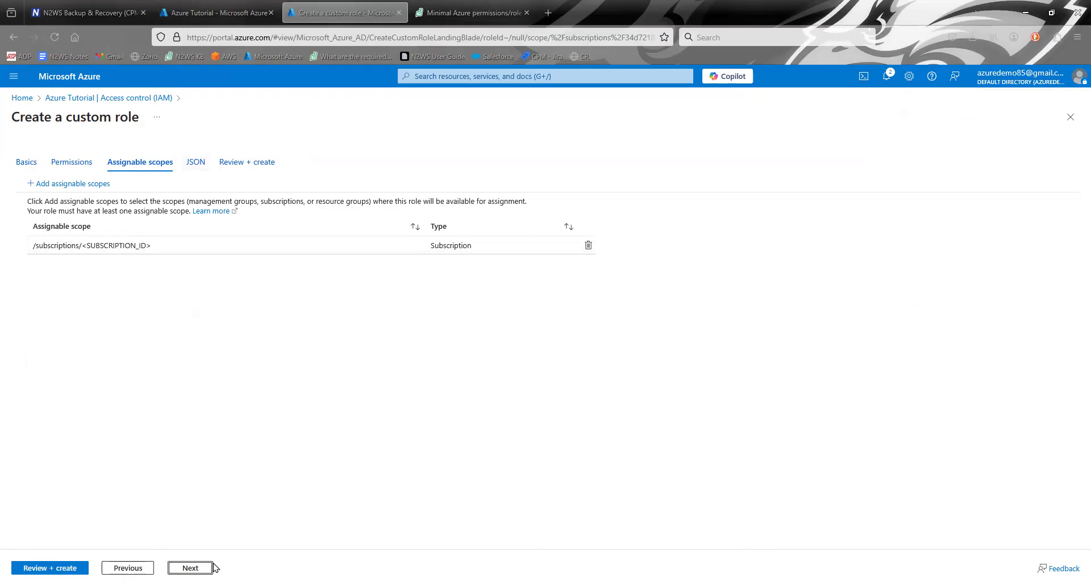
left_click(191, 569)
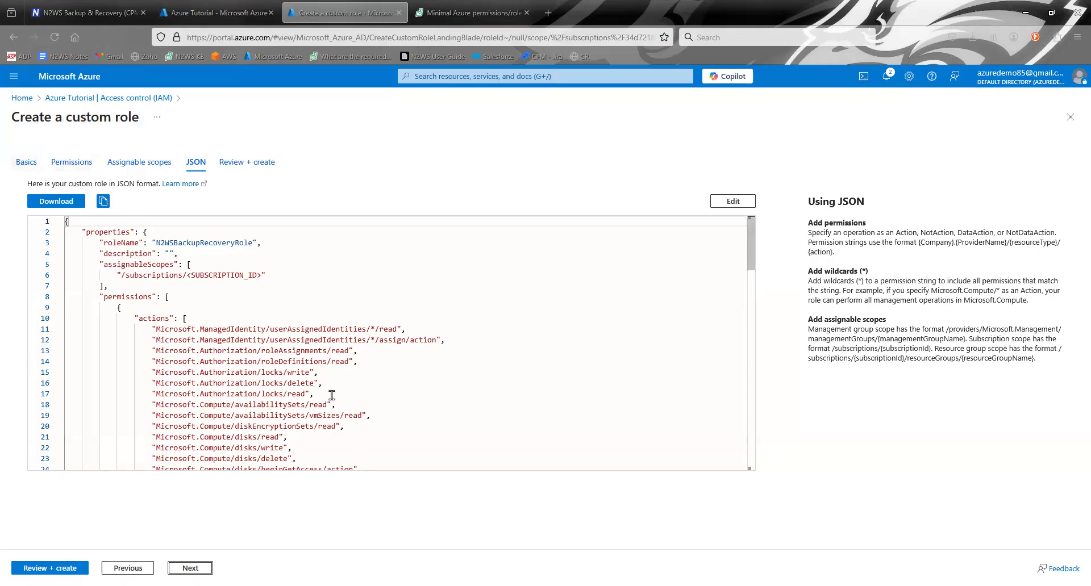
left_click_drag(188, 275, 247, 276)
left_click(248, 276)
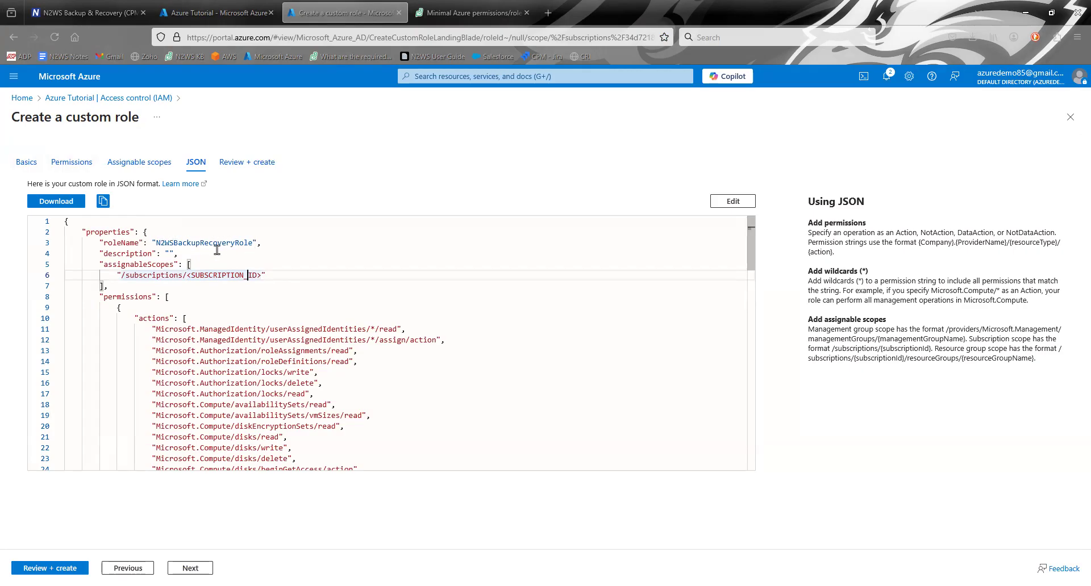
Rename the custom role as N2WSBackupRecoveryRole2 and check the role name in the JSON.
left_click(27, 163)
left_click(218, 216)
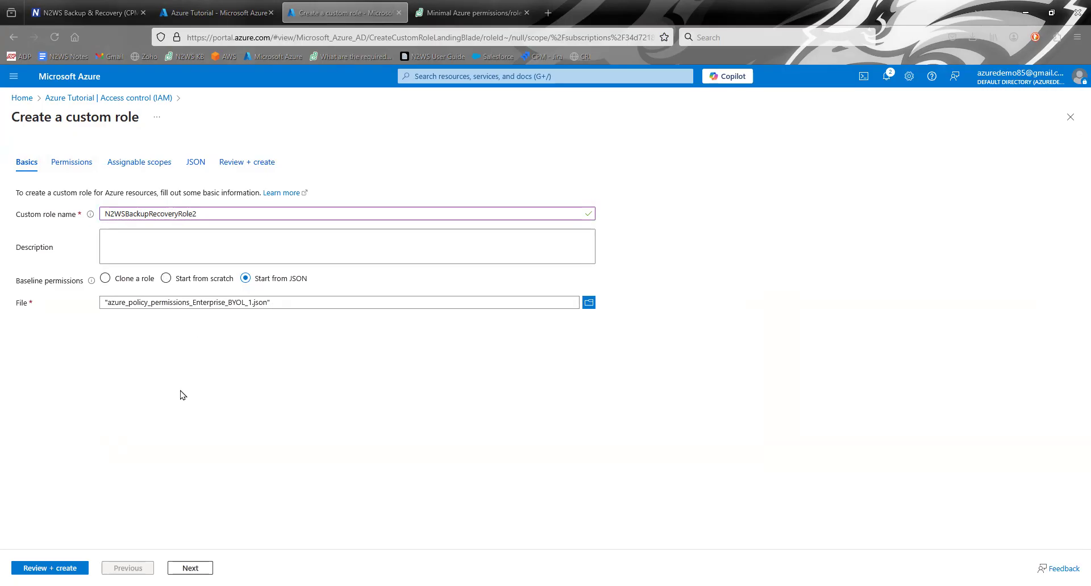
left_click(197, 163)
left_click_drag(245, 243, 257, 243)
left_click(287, 241)
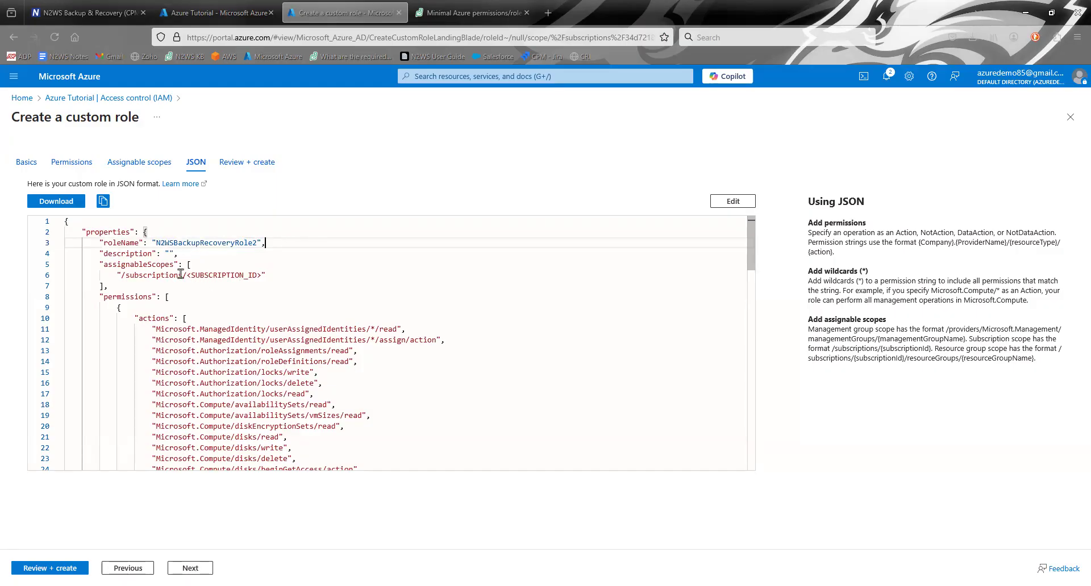
Copy the Azure Tutorial subscription ID, replace the <SUBSCRIPTION_ID> placeholder in the role's JSON with it, and save the edit.
left_click(215, 13)
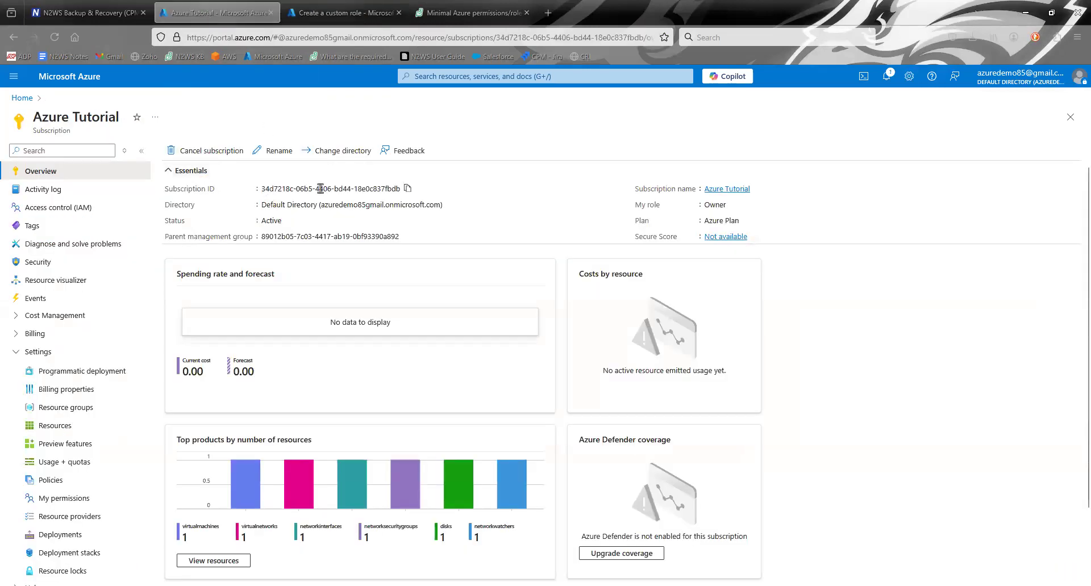
left_click(408, 189)
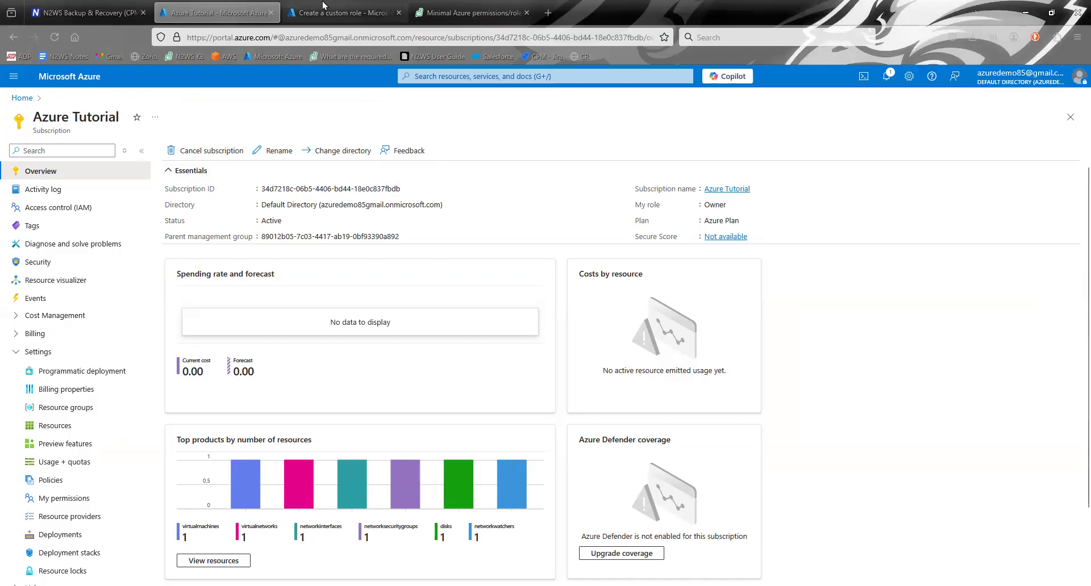
left_click(341, 13)
left_click_drag(188, 275, 259, 274)
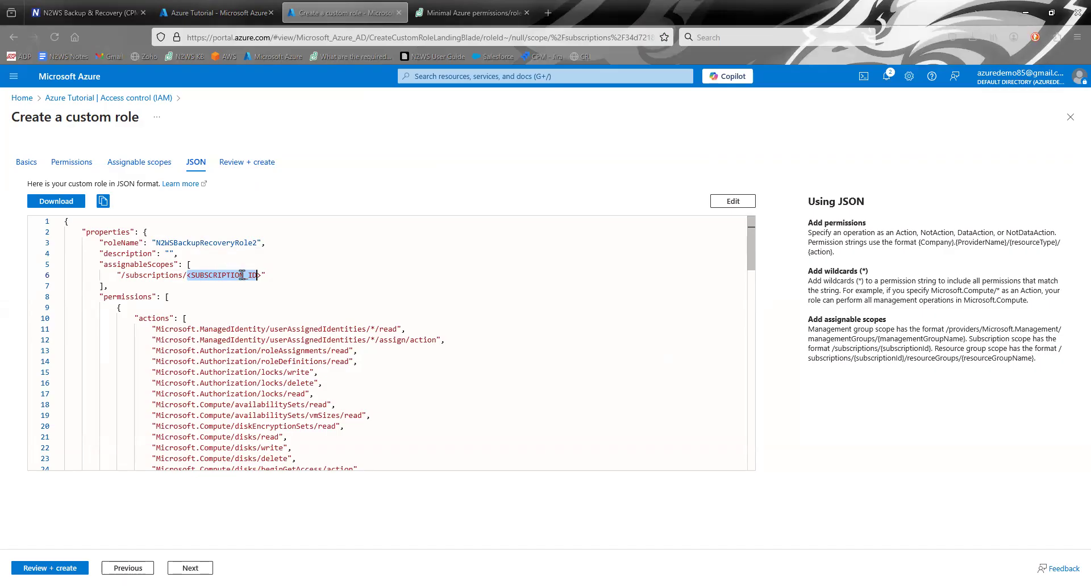
left_click_drag(263, 275, 187, 277)
left_click(733, 200)
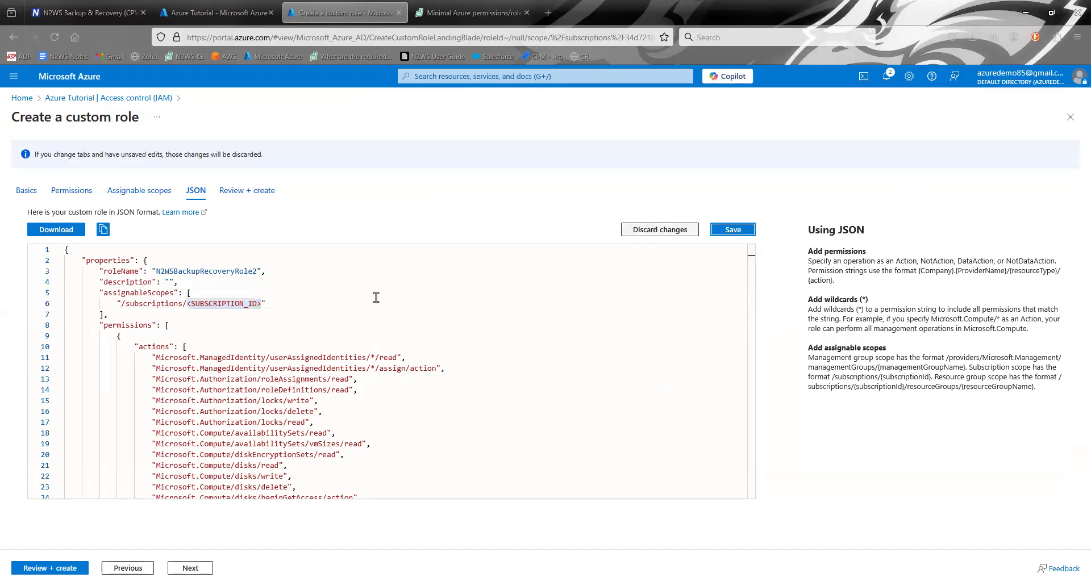
left_click_drag(186, 305, 257, 304)
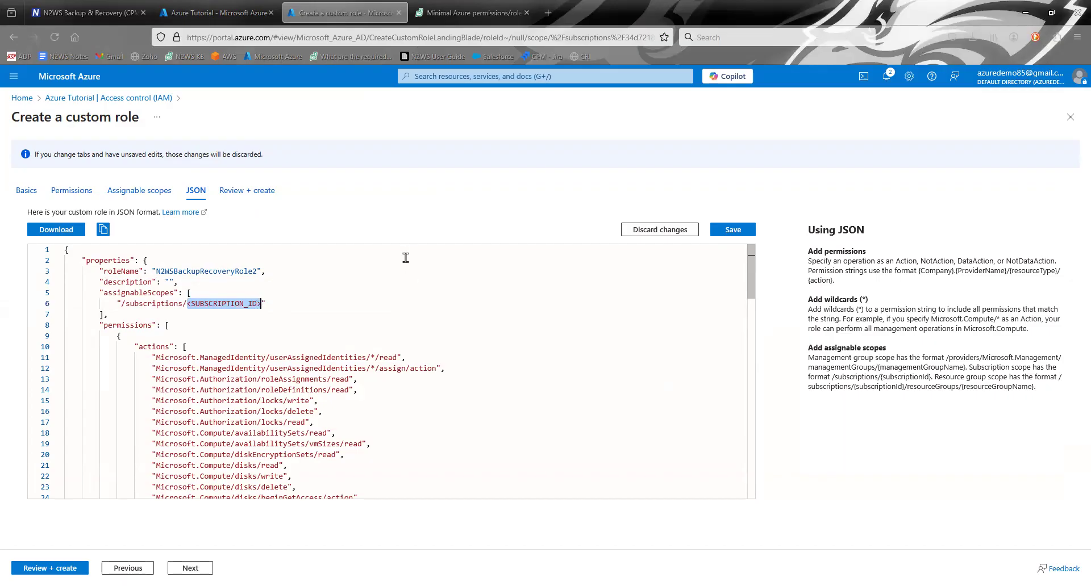
key("ctrl+v")
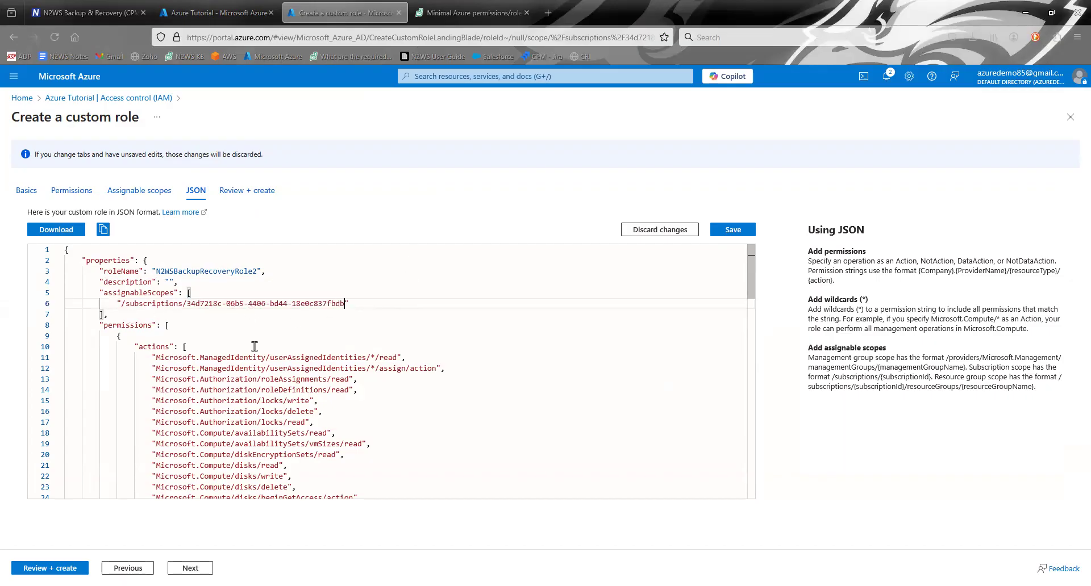
left_click(737, 231)
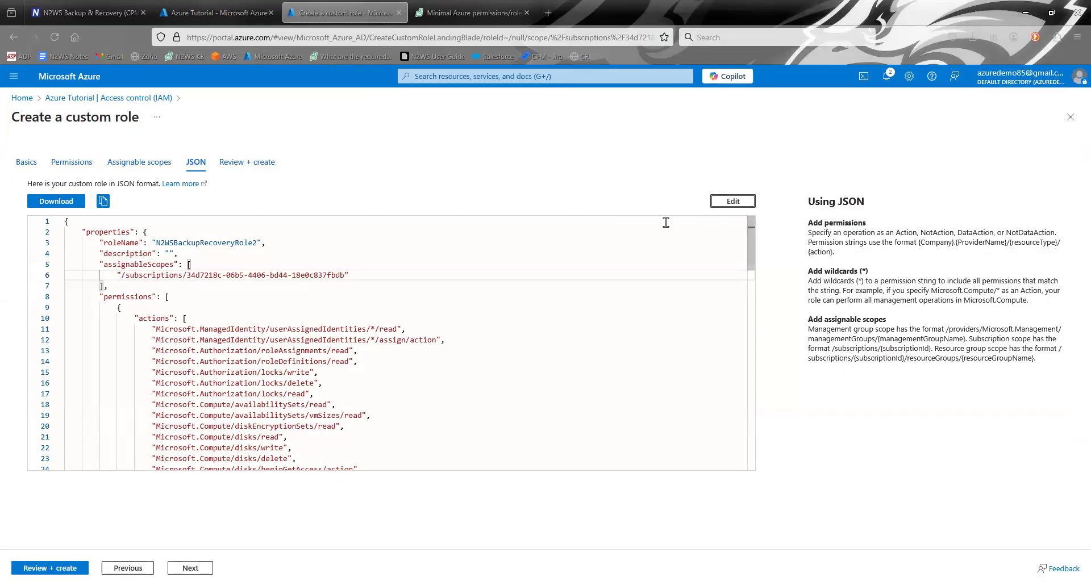
Proceed to the custom role's final review and look over its name and permissions.
left_click(192, 567)
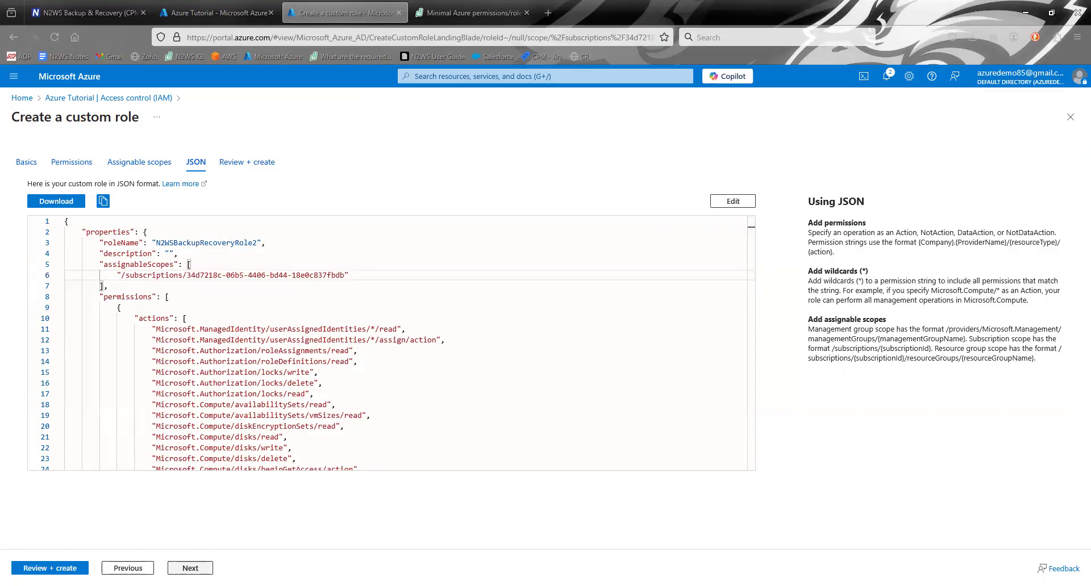
scroll(196, 418, "down", 3)
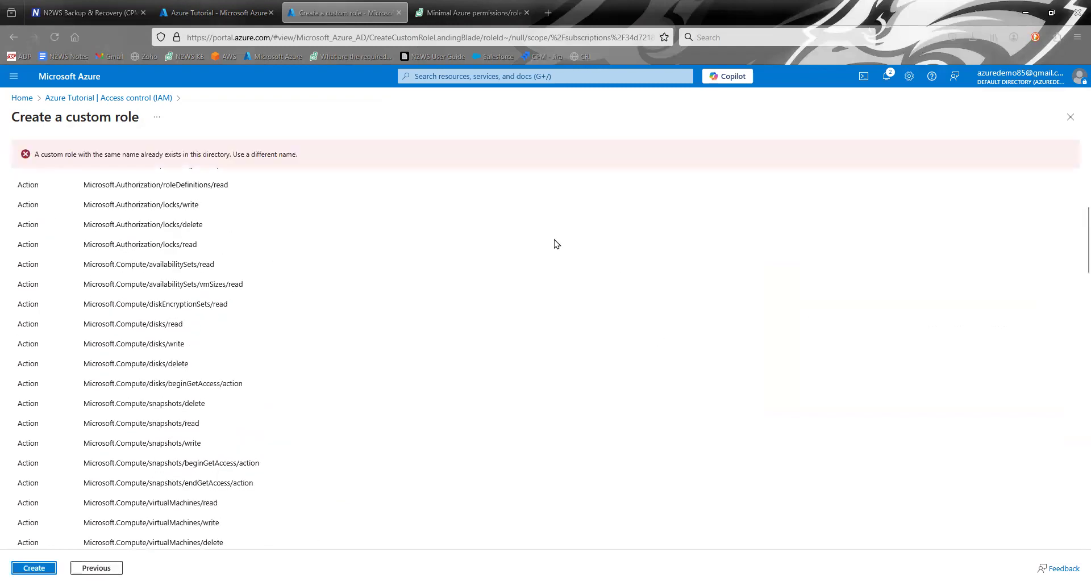
scroll(318, 324, "up", 3)
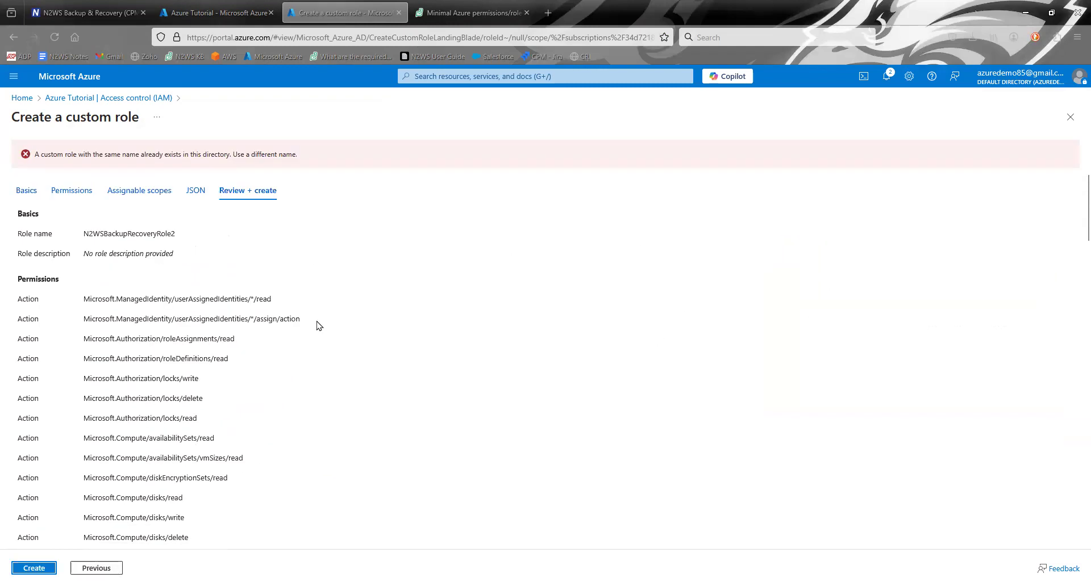
Rename the custom role as N2WSBackupRecoveryRole3, check the name in its JSON, and create the role.
left_click(26, 191)
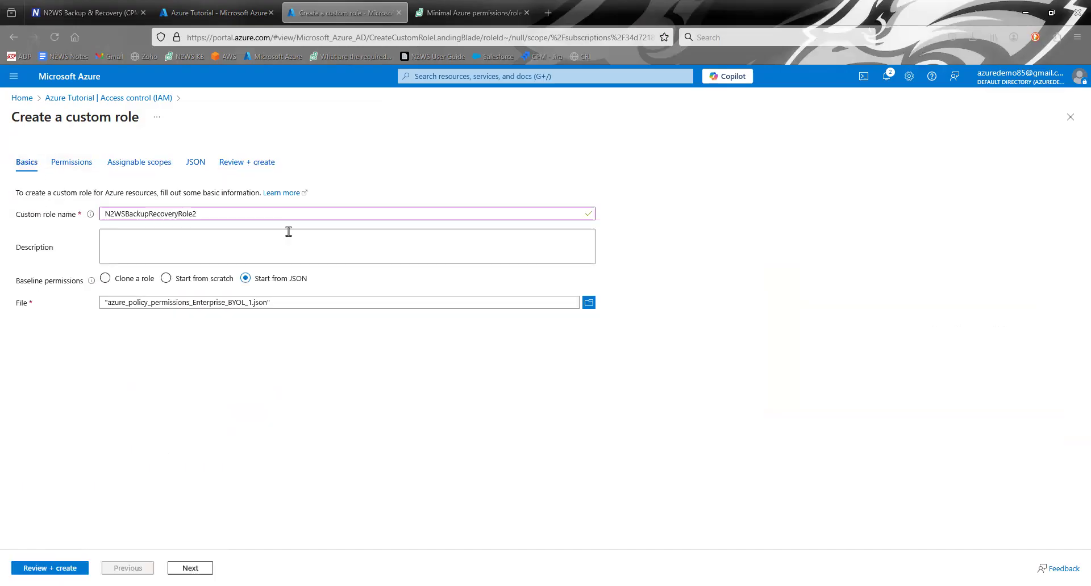
left_click(248, 214)
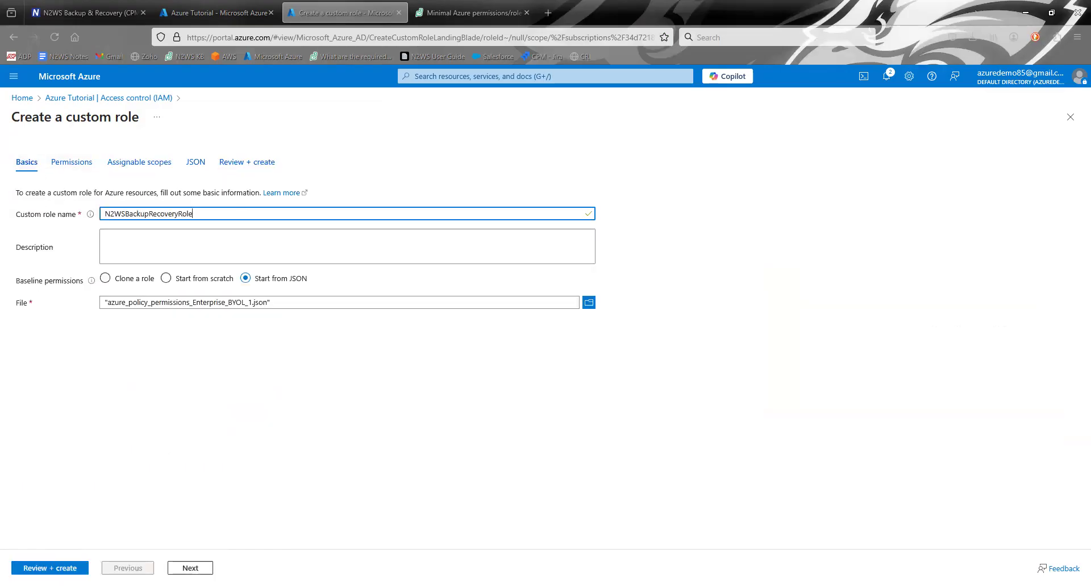
left_click(193, 164)
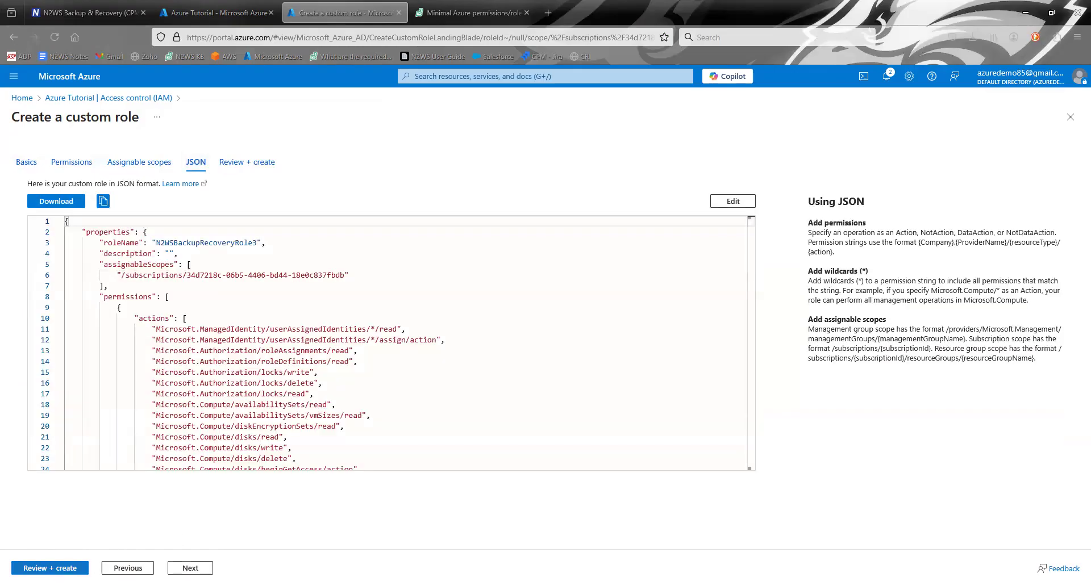
left_click(79, 568)
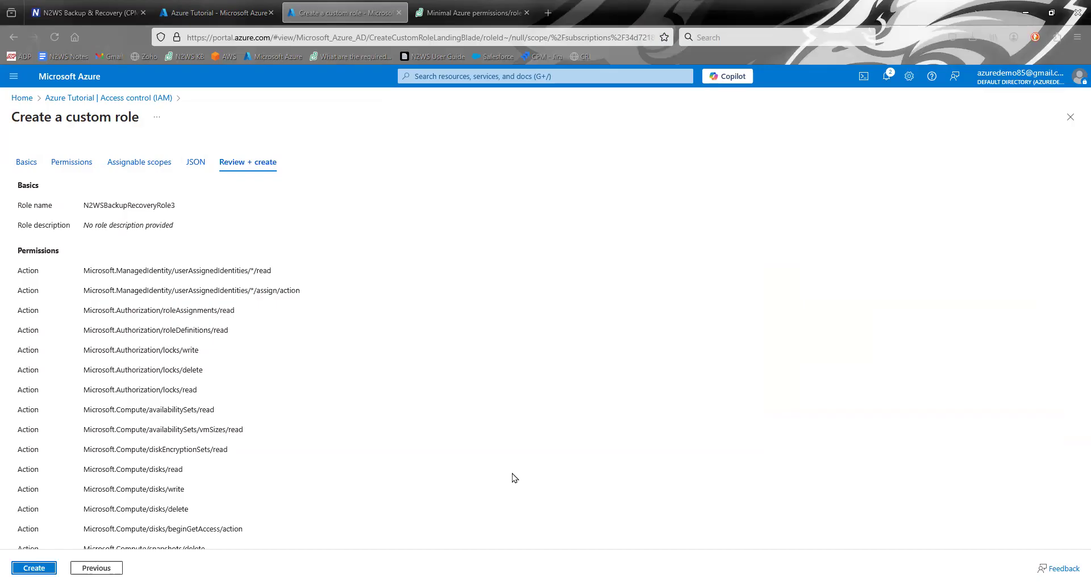
left_click(34, 568)
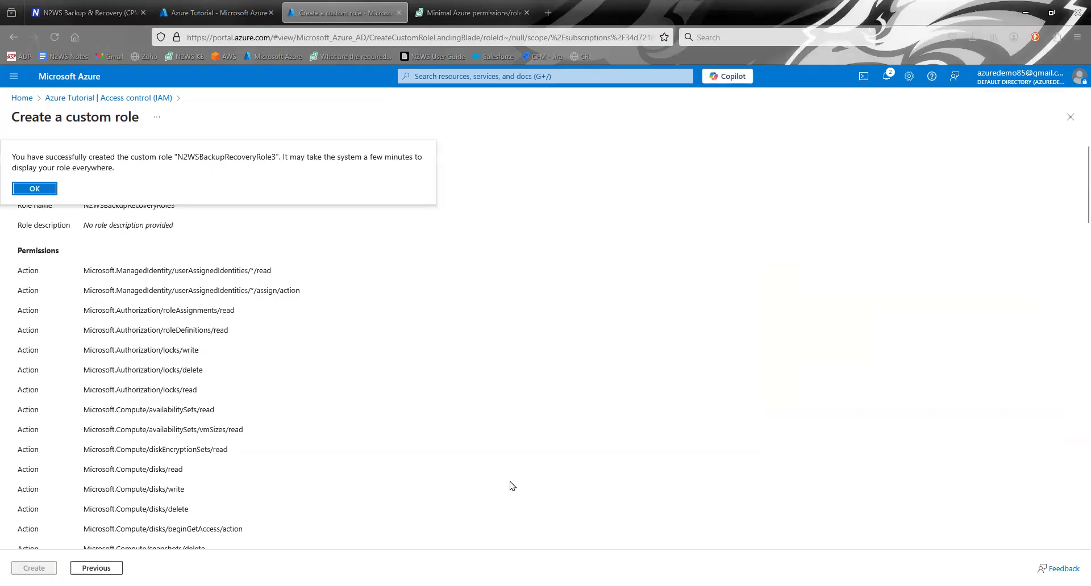
left_click(34, 188)
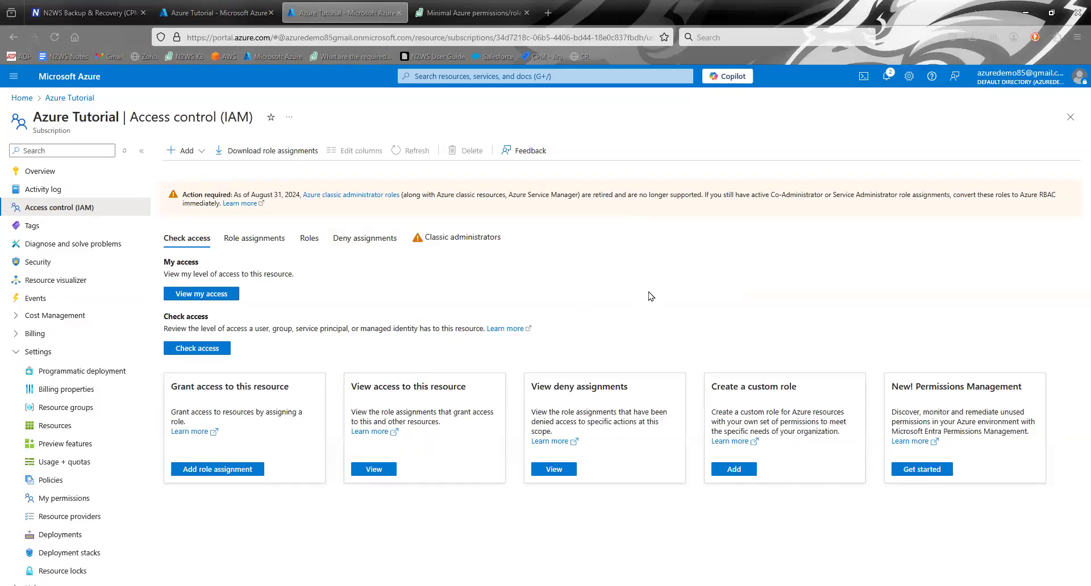
Search the Azure Tutorial subscription's roles for n2ws and examine the actions available for N2WSBackupRecoveryRole2.
left_click(310, 239)
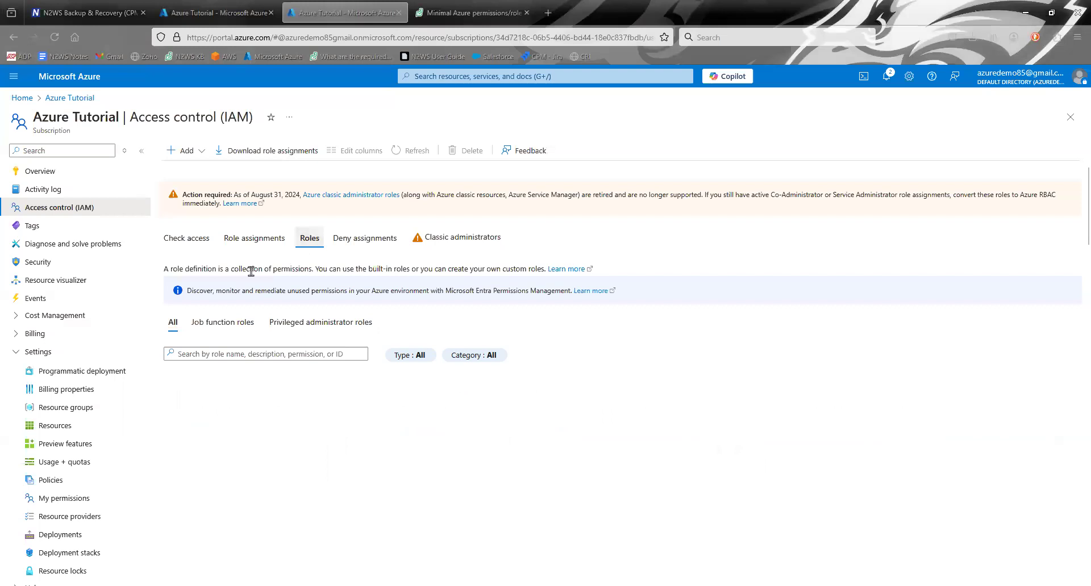
left_click(226, 354)
type("n2ws")
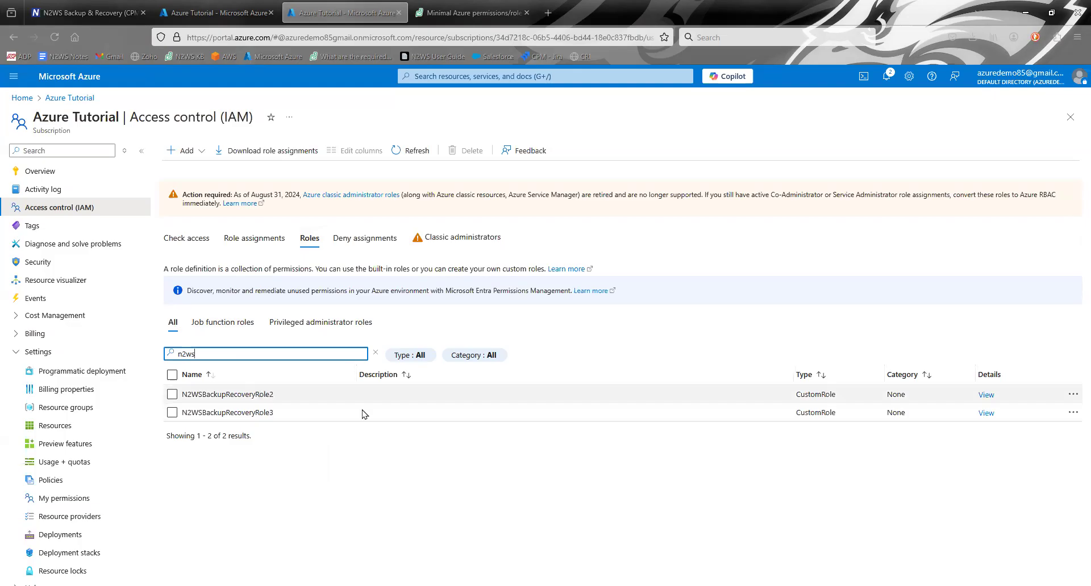
left_click(1074, 394)
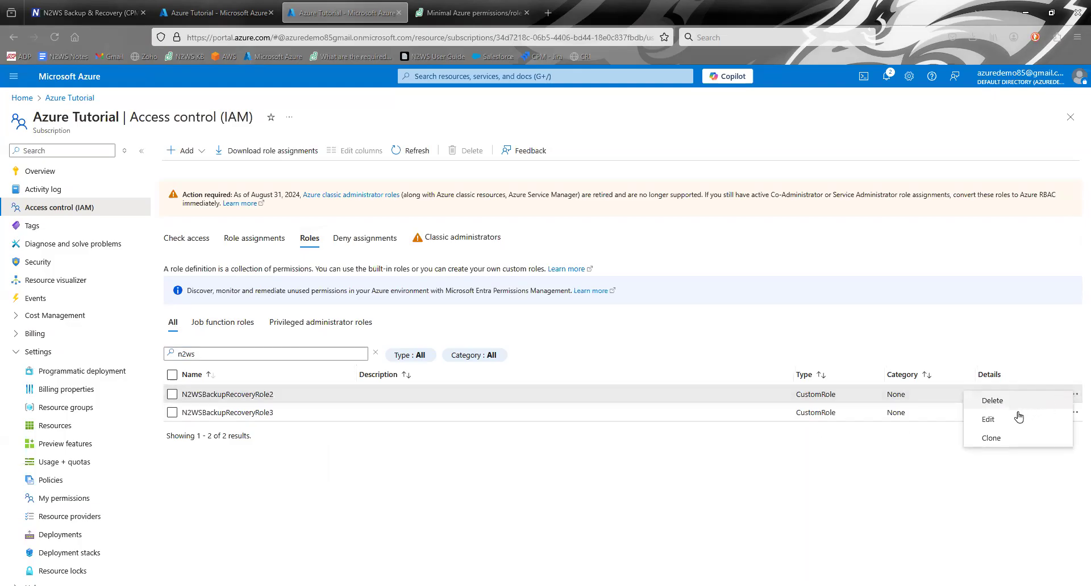
left_click(767, 475)
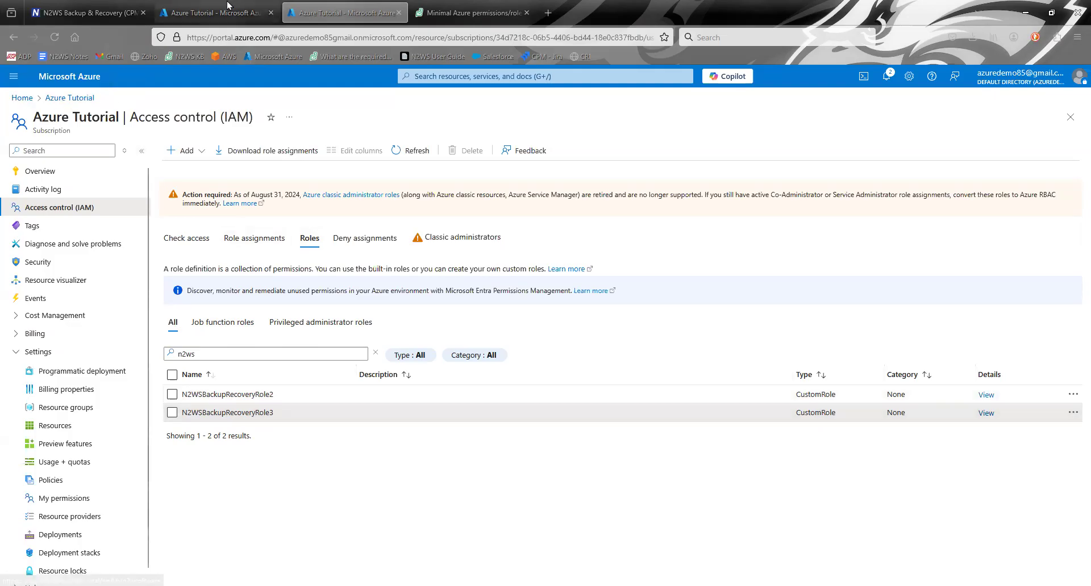
Register a new application named Azure-Tutorial for accounts in this organizational directory only (single tenant).
left_click(21, 99)
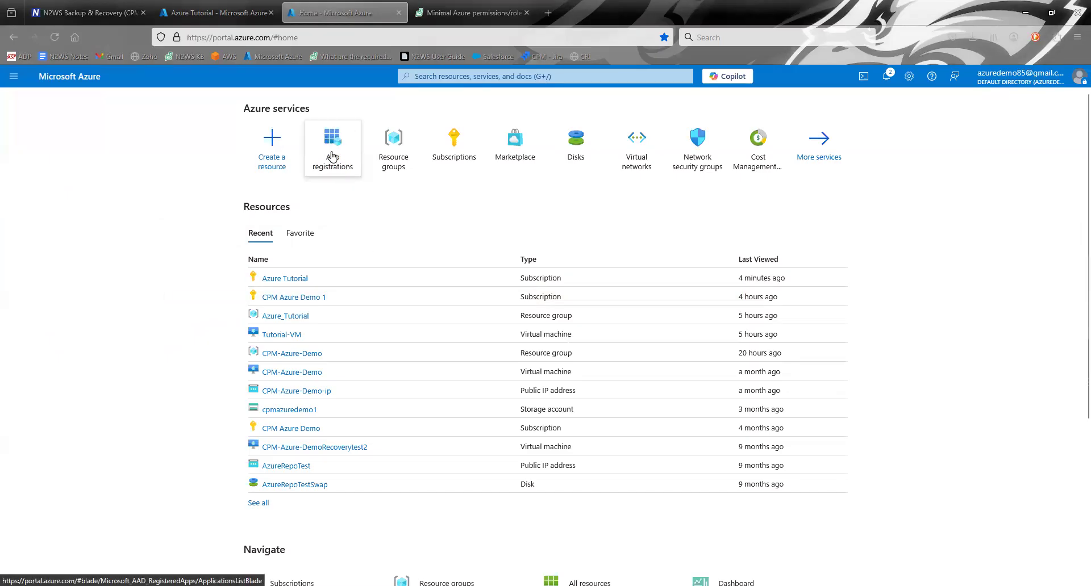
mouse_move(343, 165)
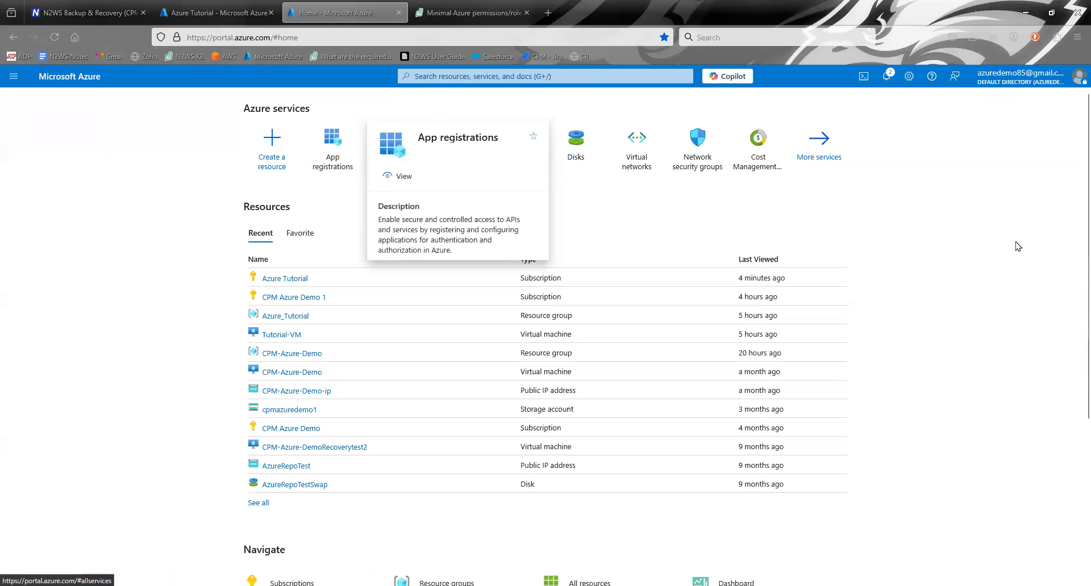
left_click(517, 77)
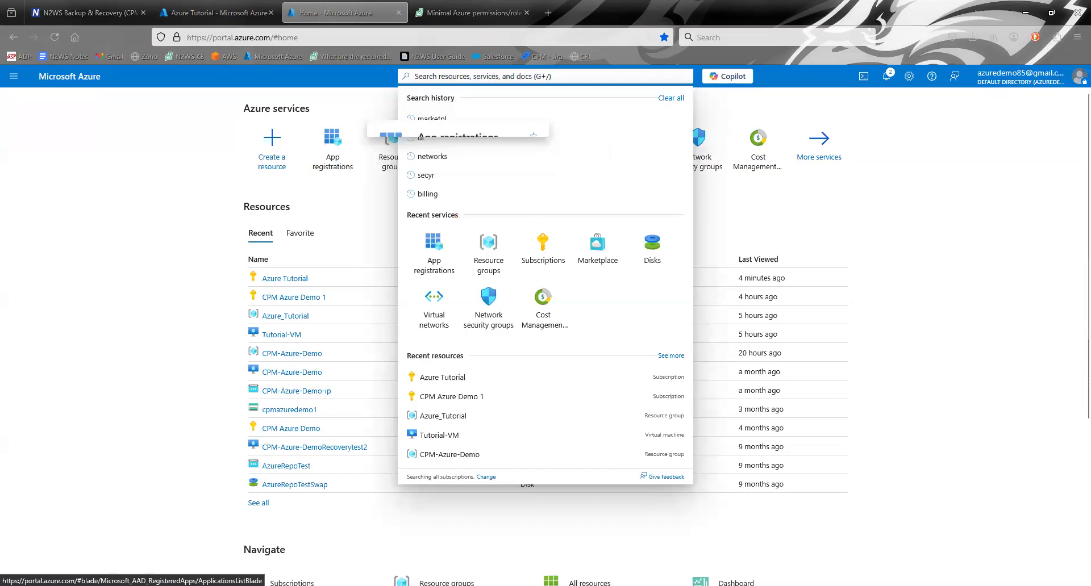
left_click(326, 150)
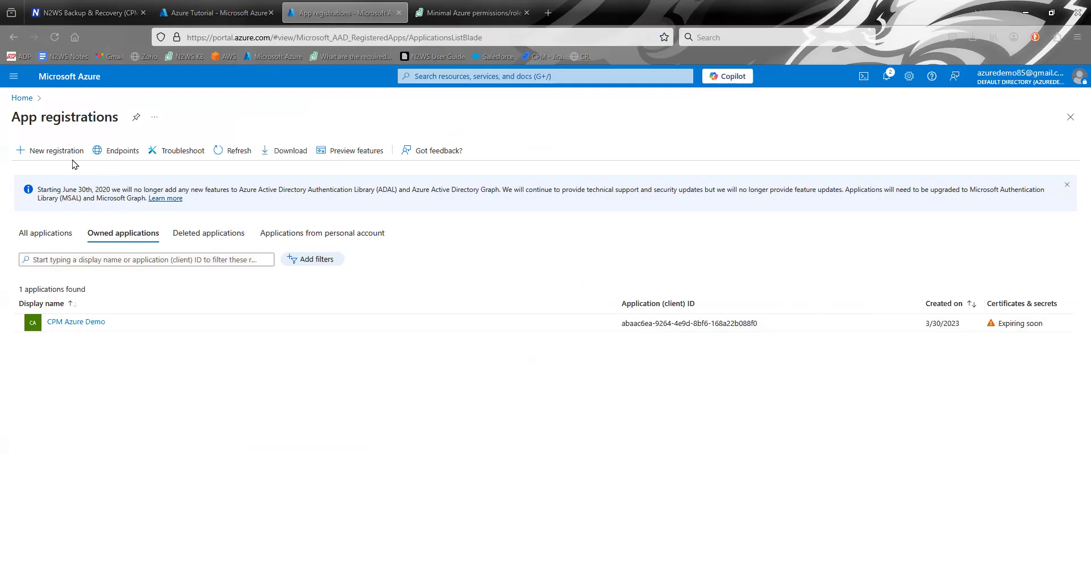
left_click(52, 151)
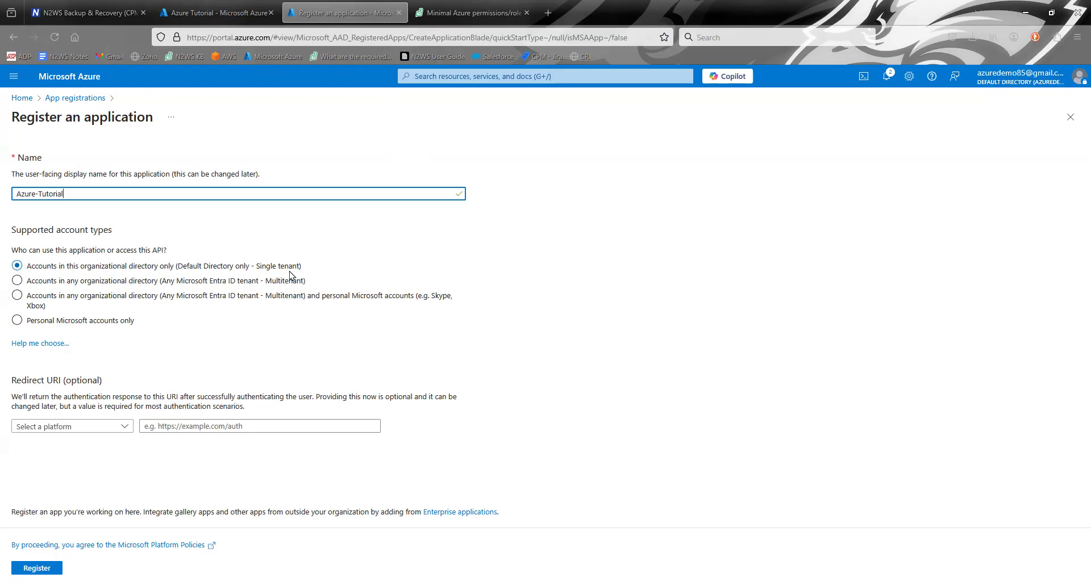
left_click(37, 569)
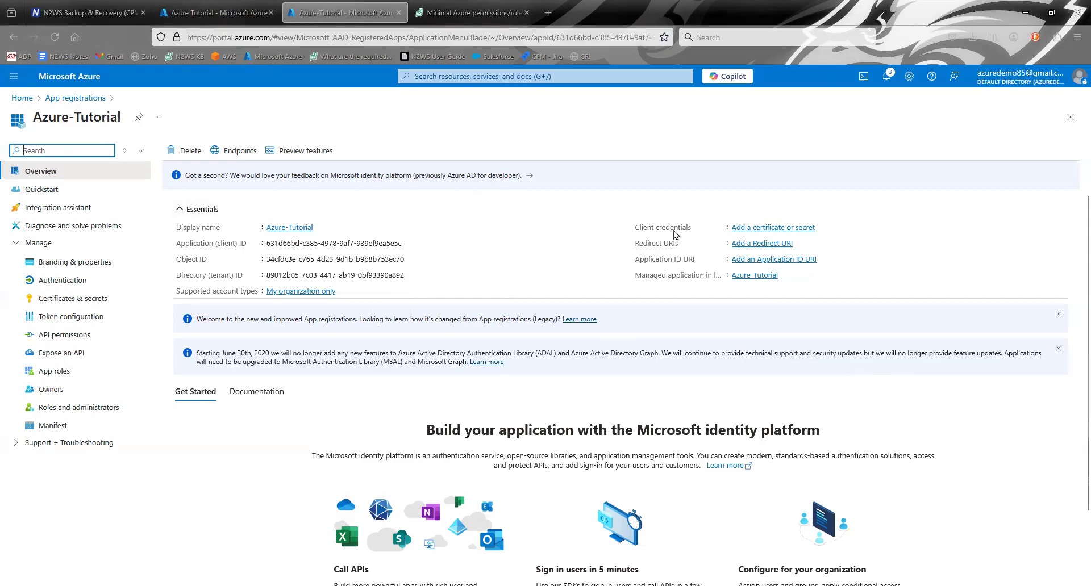
Add a client secret with the description N2WS and the recommended 180-day expiry to the Azure-Tutorial application.
left_click(771, 229)
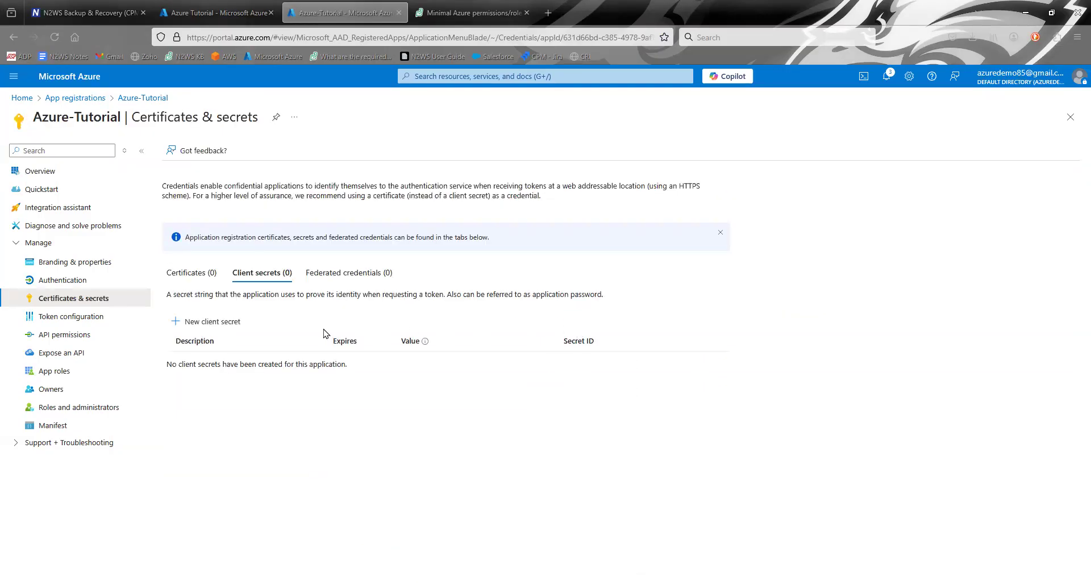
left_click(204, 324)
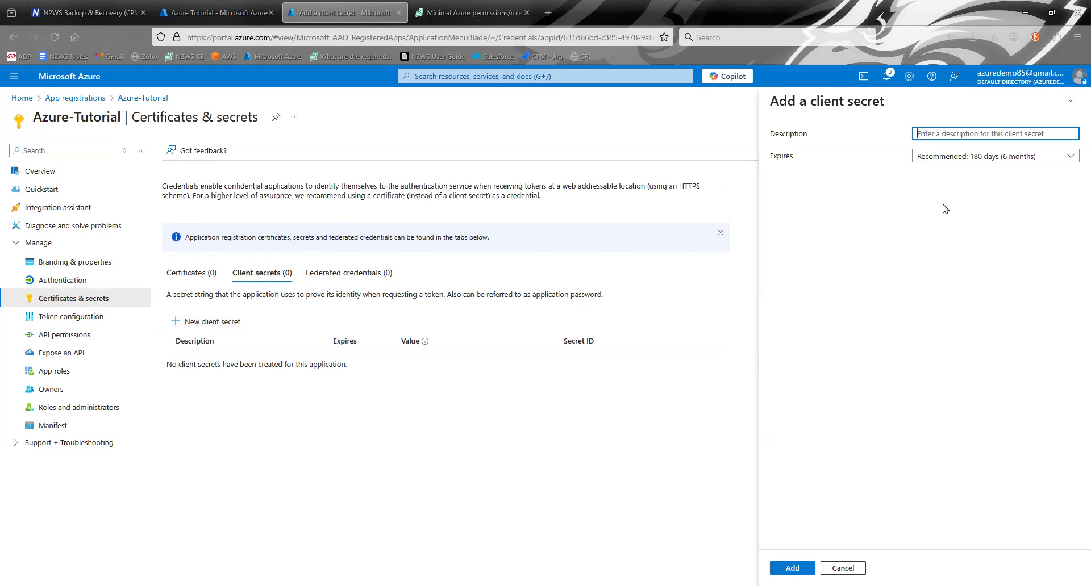
type("N2WS")
left_click(994, 160)
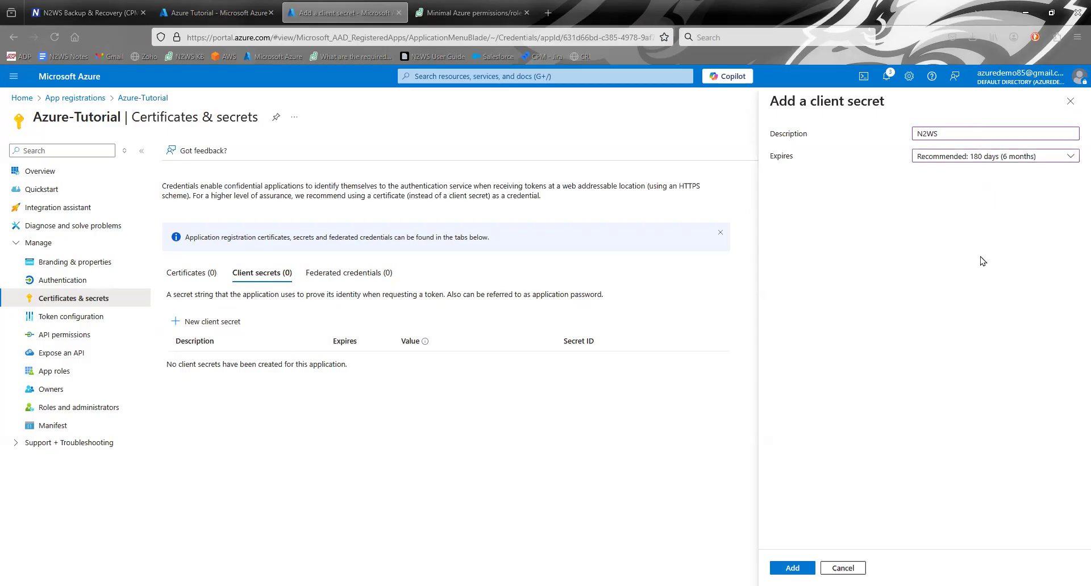
key("Return")
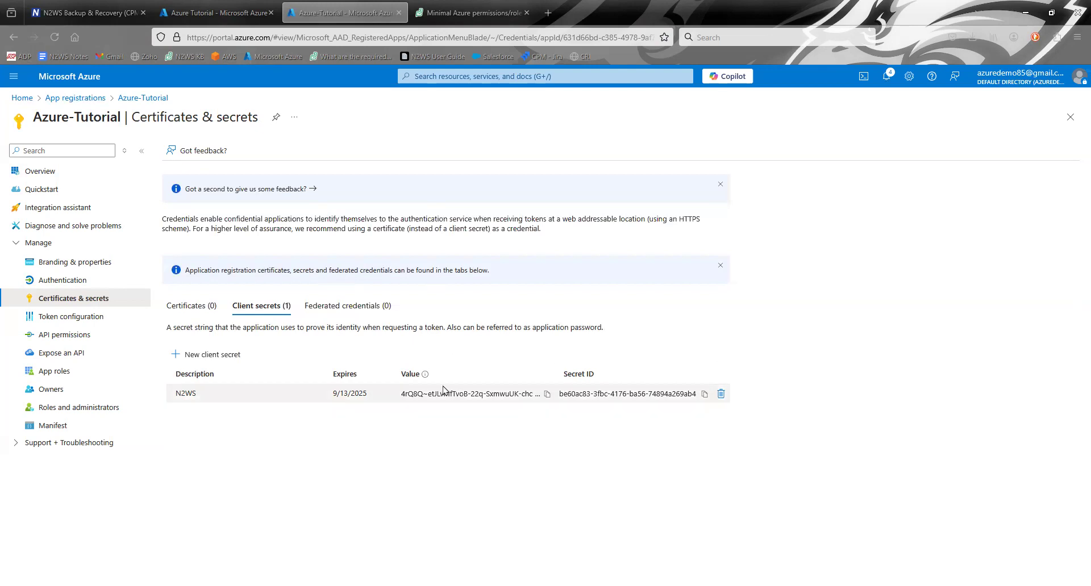
Start a role assignment on the Azure Tutorial subscription and choose N2WSBackupRecoveryRole3 as its role.
left_click(227, 5)
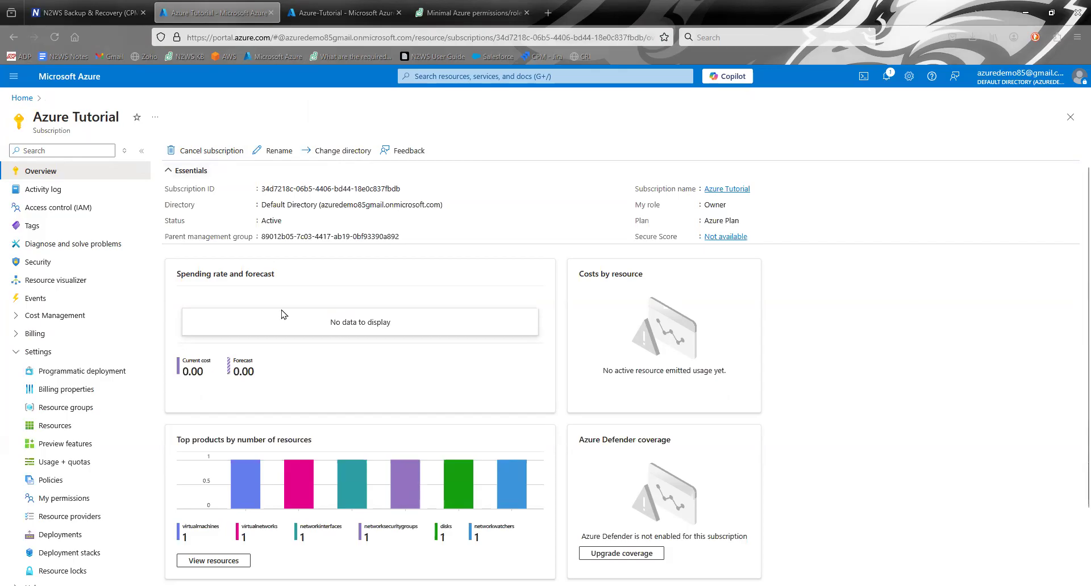
left_click(75, 213)
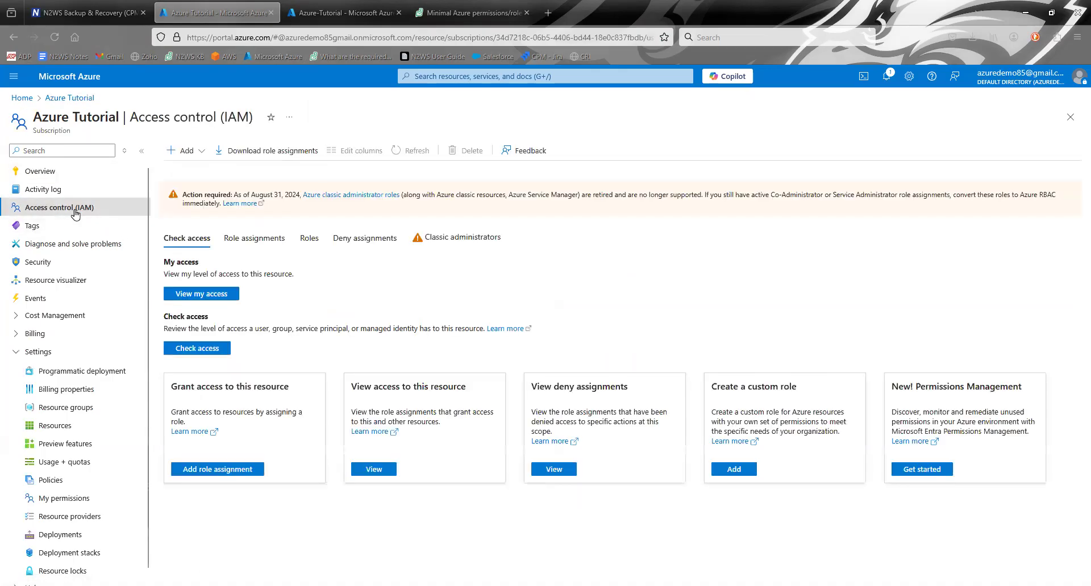
left_click(181, 151)
left_click(188, 171)
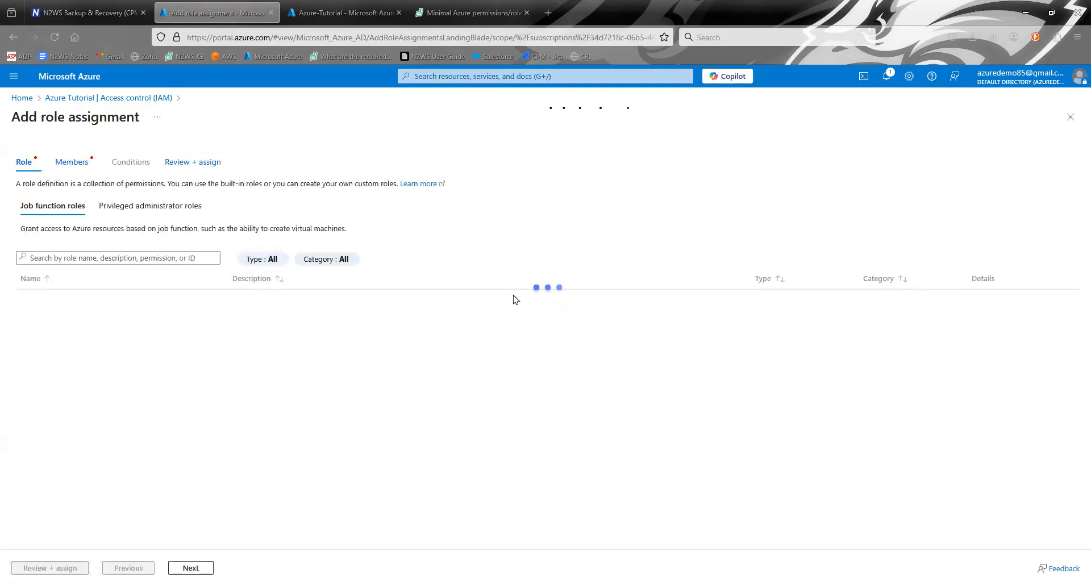
left_click(111, 259)
type("n2ws")
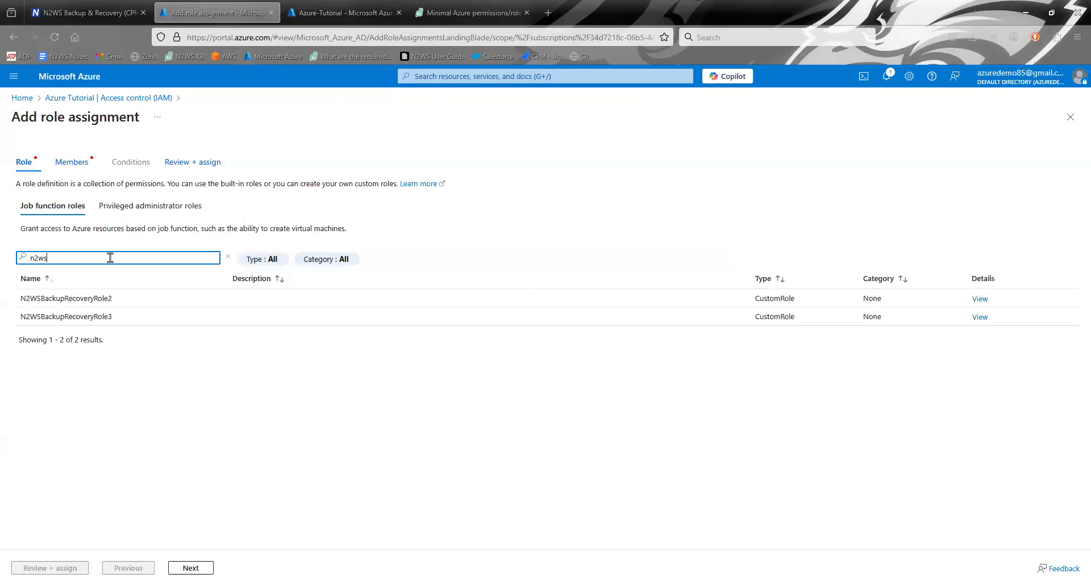
left_click(144, 321)
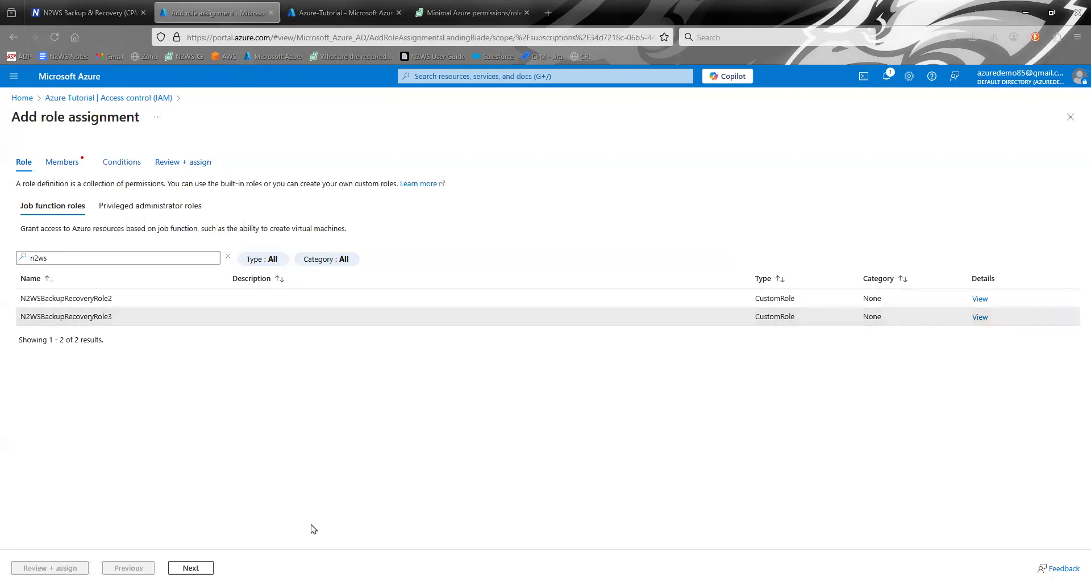
left_click(191, 568)
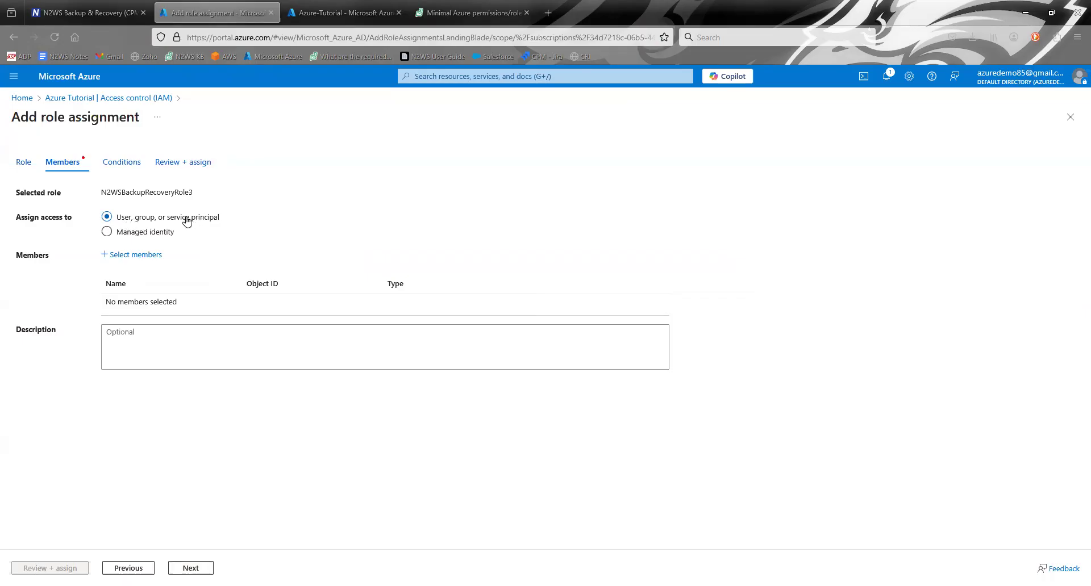
Add the Azure-Tutorial application as the role assignment's member, then review and complete the assignment.
left_click(135, 255)
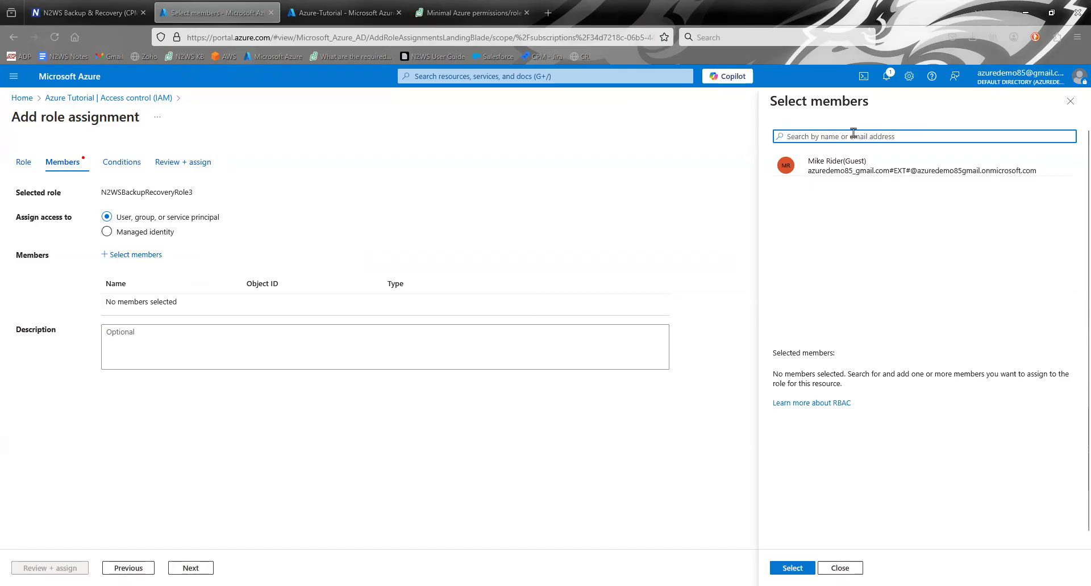
type("azure-")
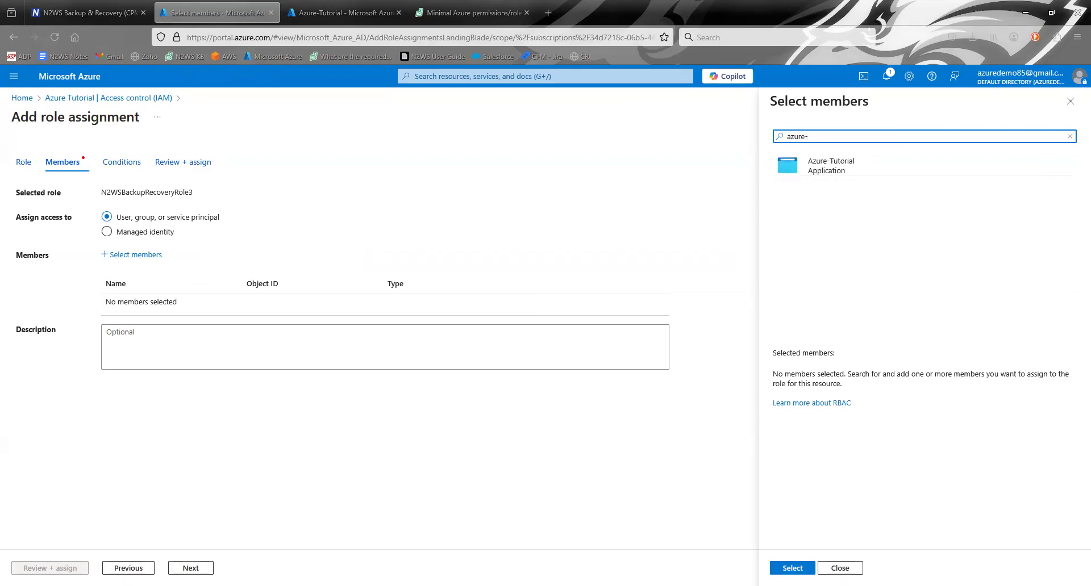
left_click(850, 171)
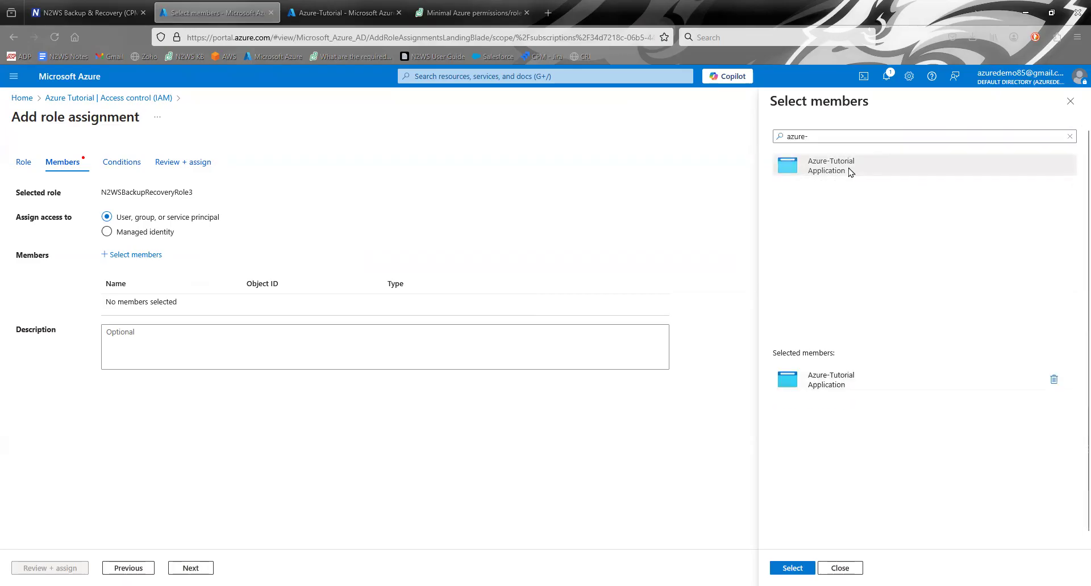
left_click(793, 568)
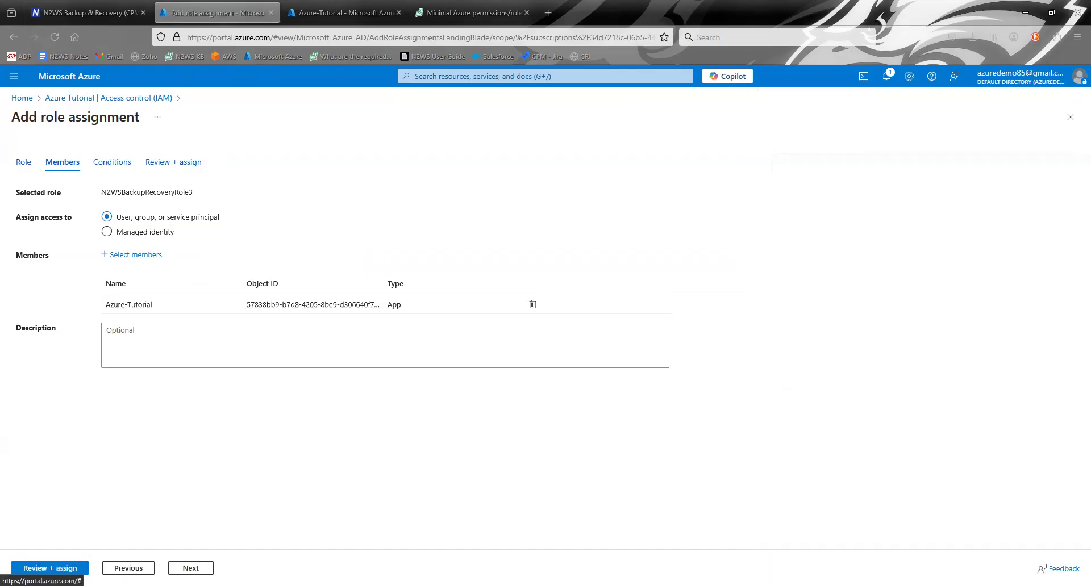
left_click(191, 569)
left_click(191, 569)
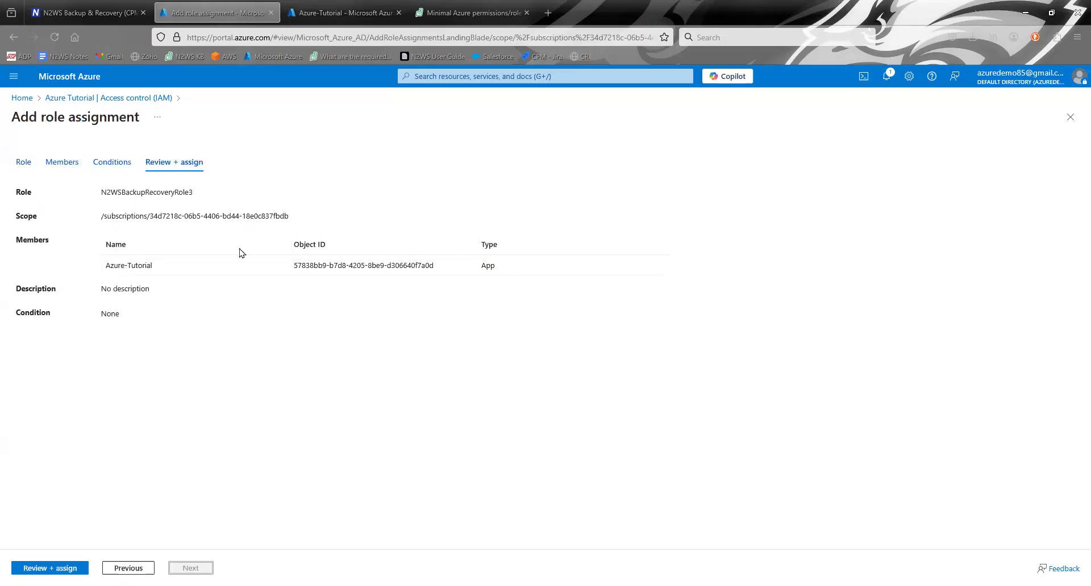
left_click(50, 569)
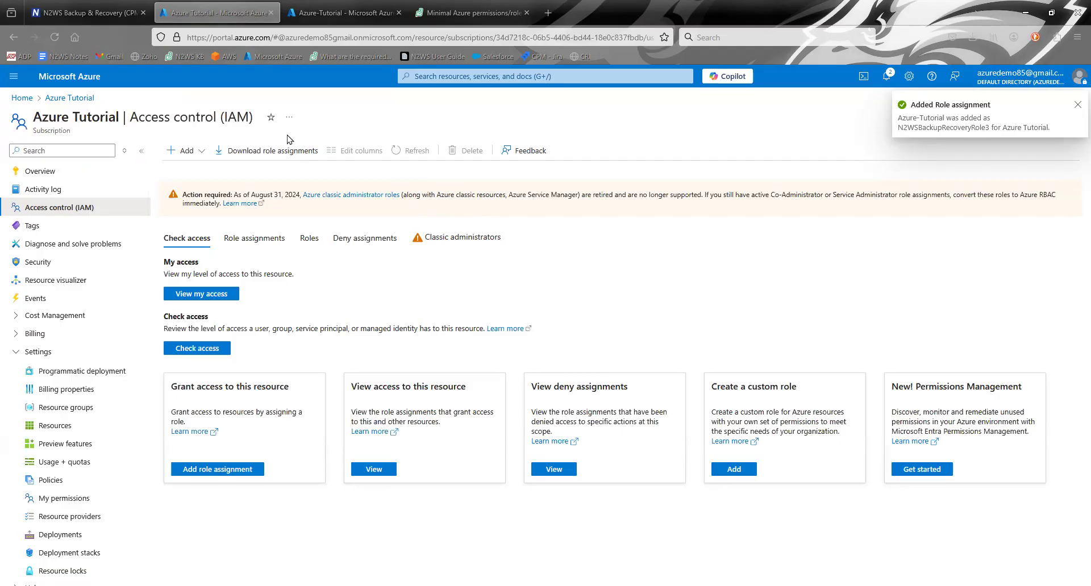
Switch to N2WS Backup & Recovery and open the form for a new Azure account.
left_click(106, 7)
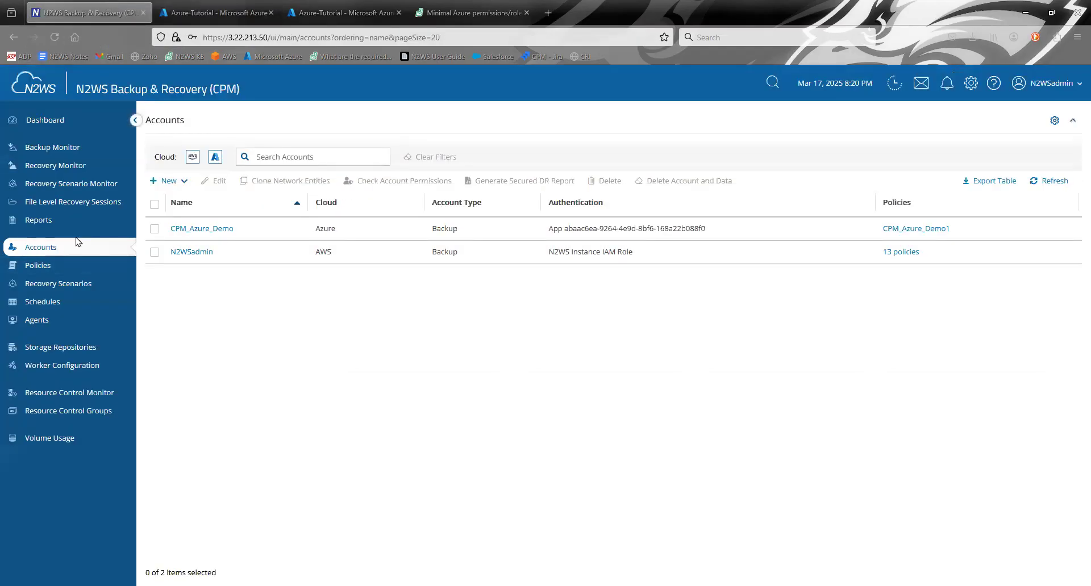
left_click(63, 250)
left_click(181, 182)
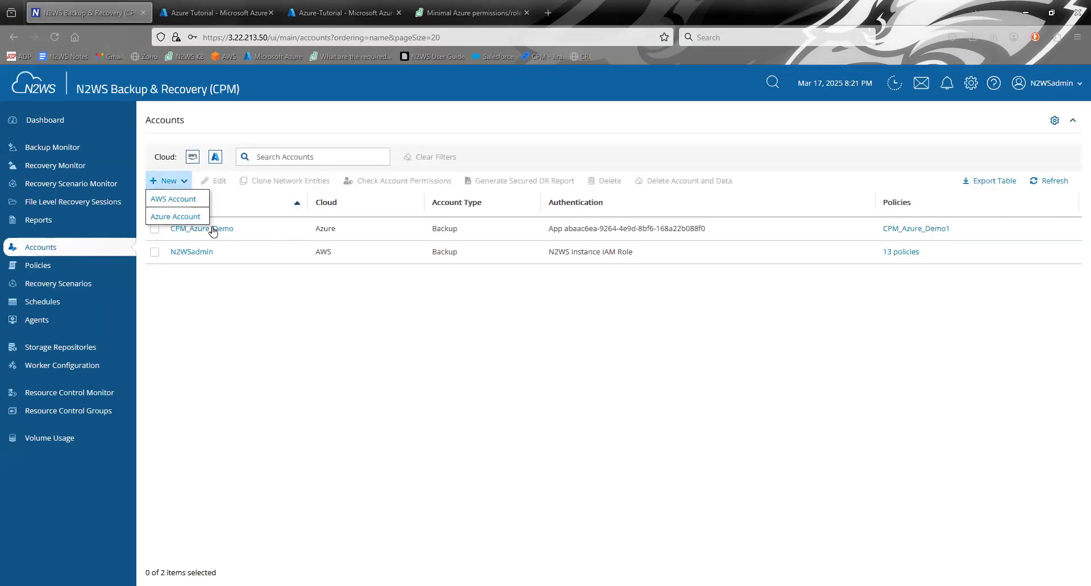
left_click(178, 221)
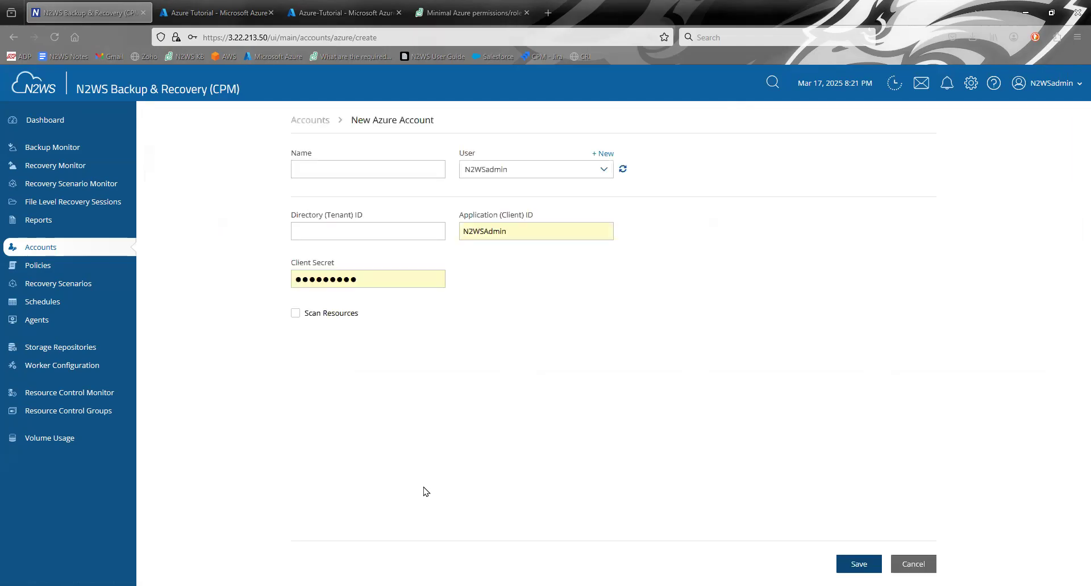
Clear the prefilled application ID and client secret, and name the new Azure account Azure_Tutorial.
left_click(525, 233)
key("ctrl+a")
key("BackSpace")
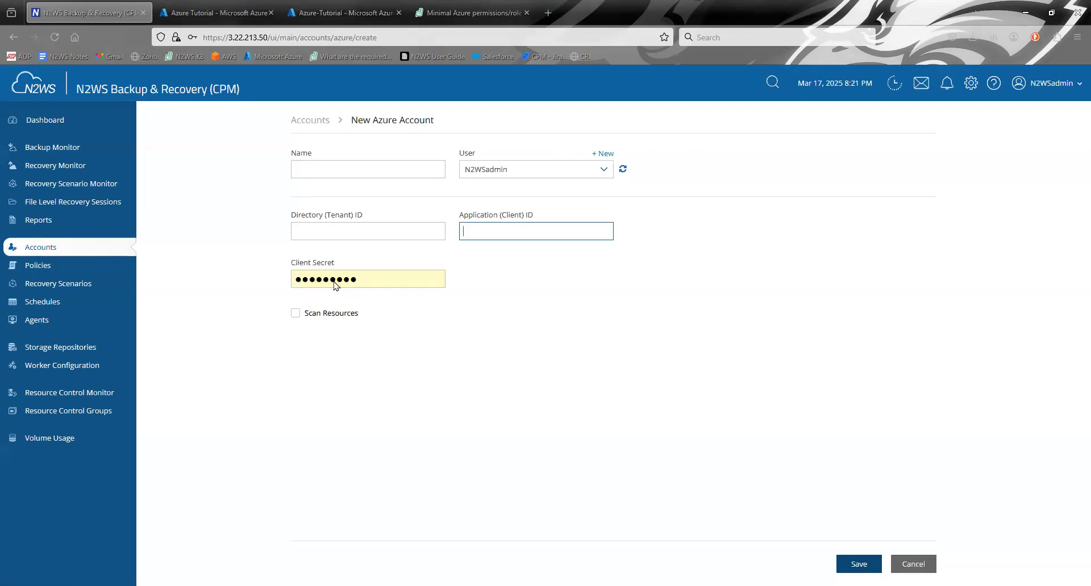
left_click_drag(380, 280, 248, 283)
key("BackSpace")
left_click(371, 164)
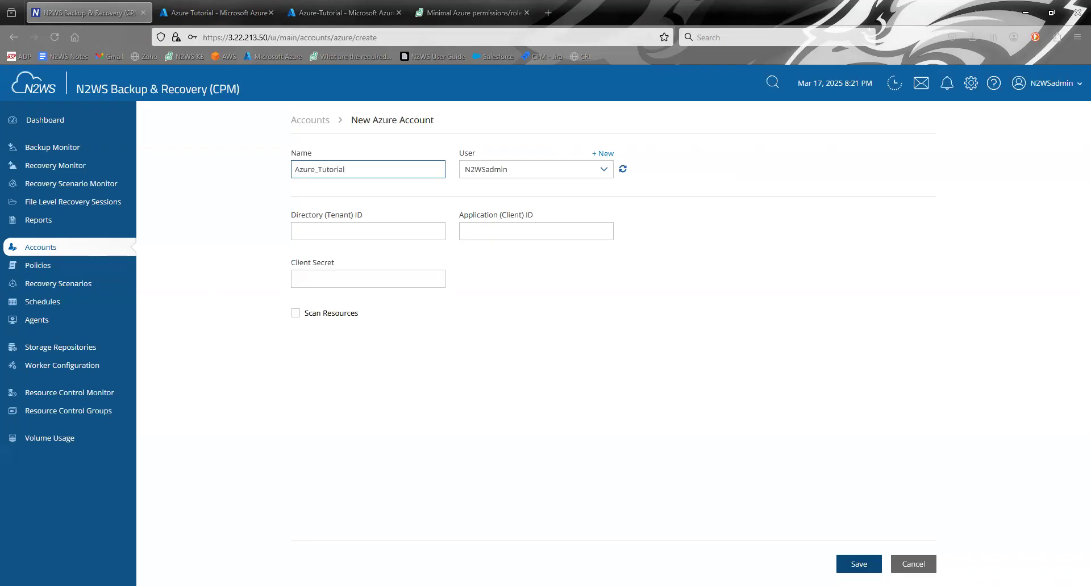
Copy the N2WS client secret's value from the Azure-Tutorial application in the Azure portal and paste it as the N2WS account's client secret.
left_click(379, 238)
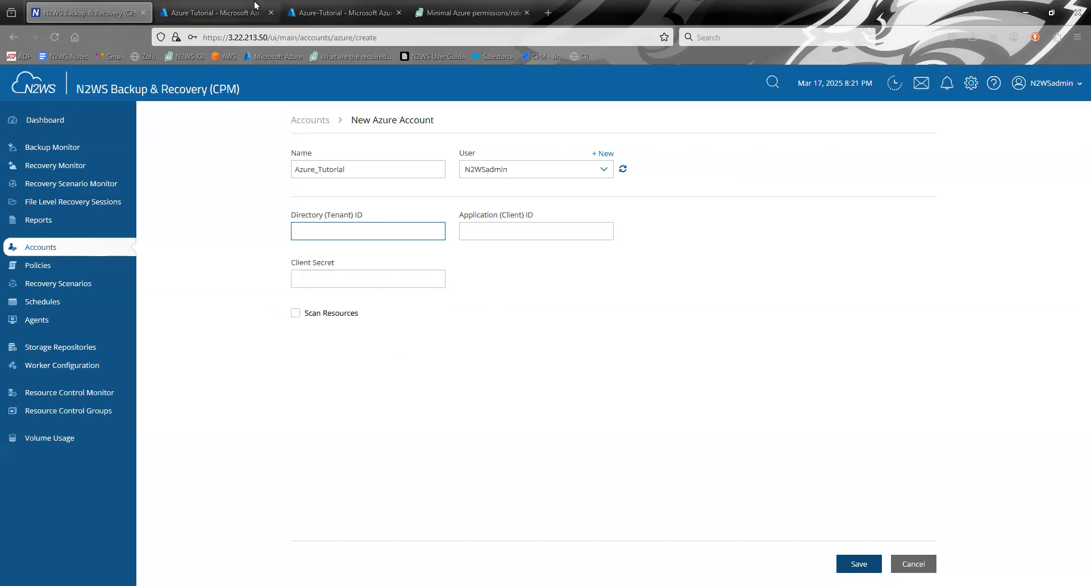
left_click(319, 5)
left_click(257, 5)
left_click(337, 5)
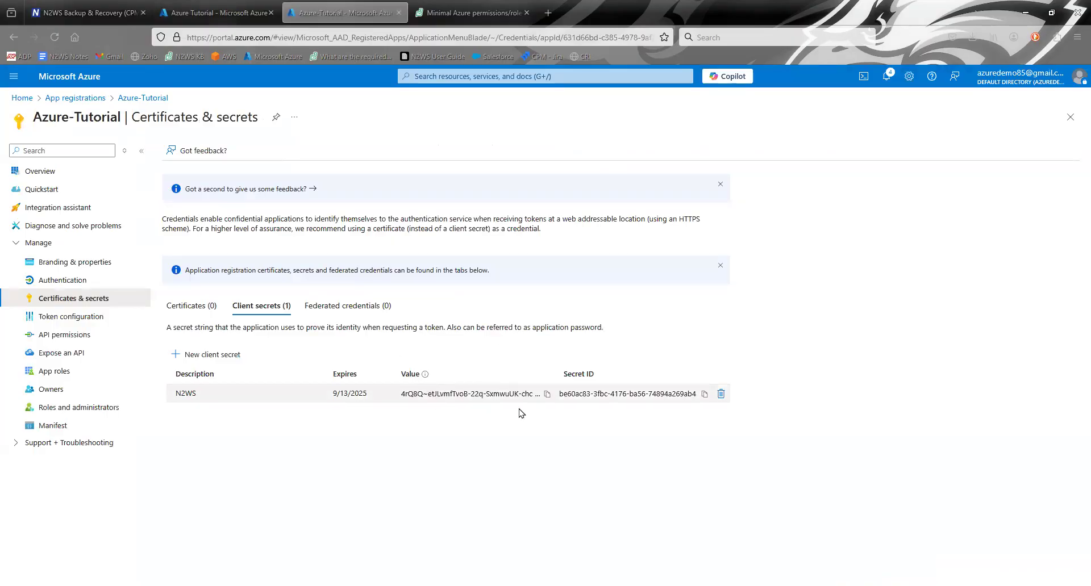
left_click(546, 394)
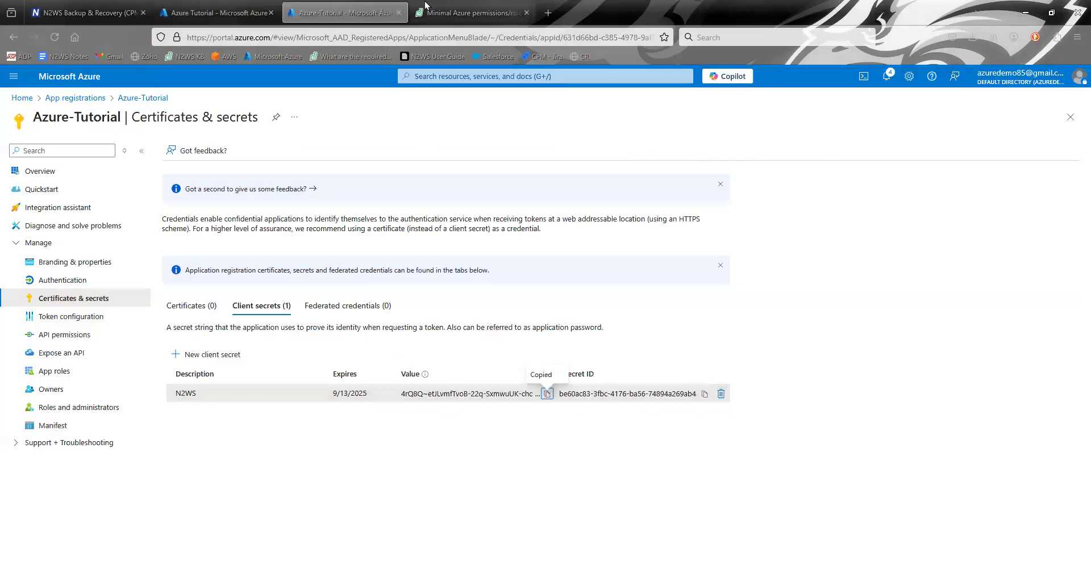
left_click(235, 6)
left_click(75, 7)
left_click(320, 276)
key("ctrl+v")
Copy the application (client) ID from the Azure-Tutorial overview in the Azure portal and paste it into the N2WS account form.
left_click(370, 234)
left_click(297, 6)
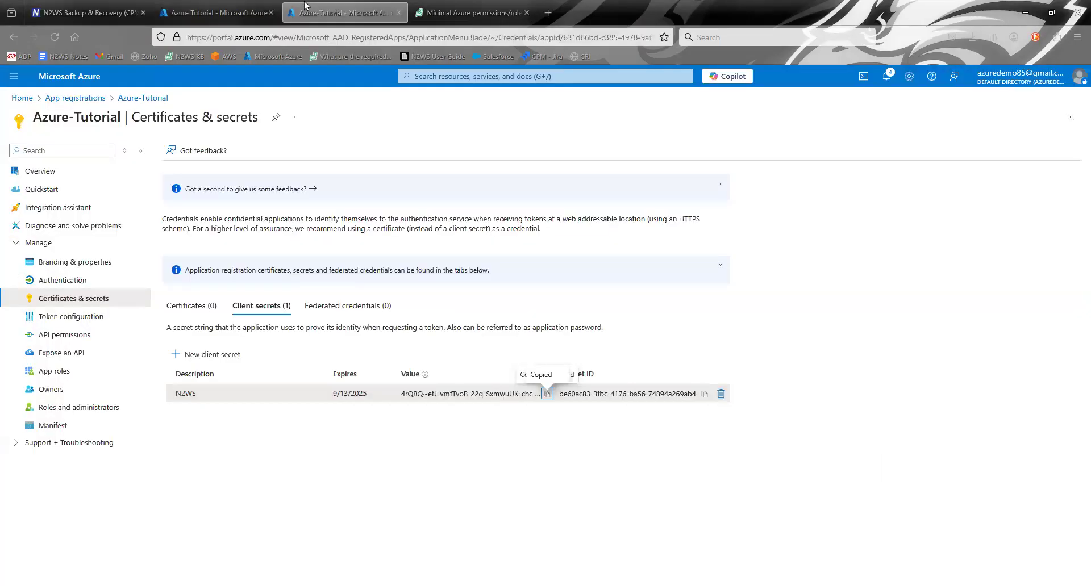
left_click(14, 37)
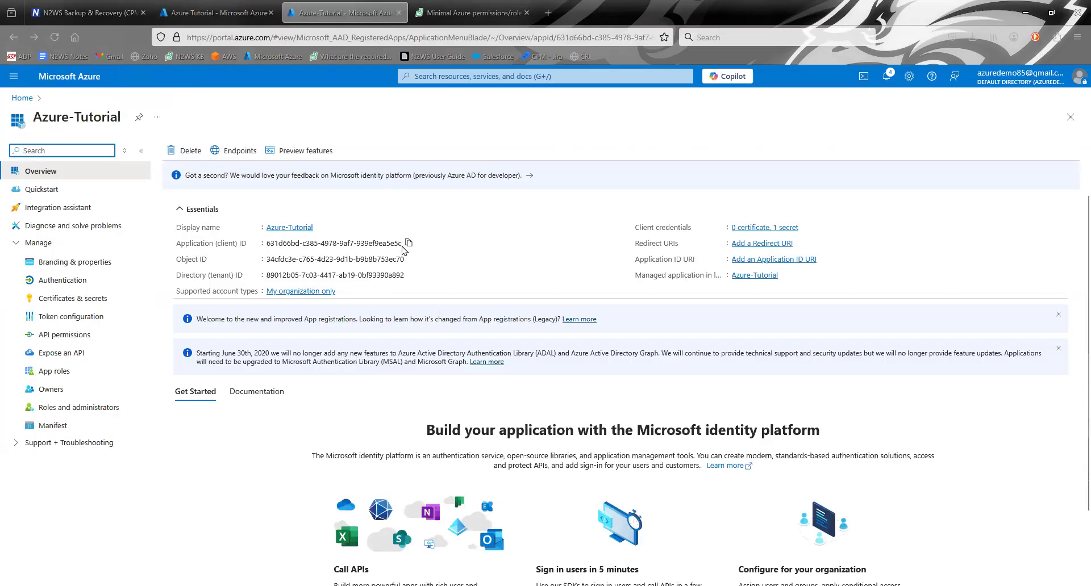
left_click(408, 243)
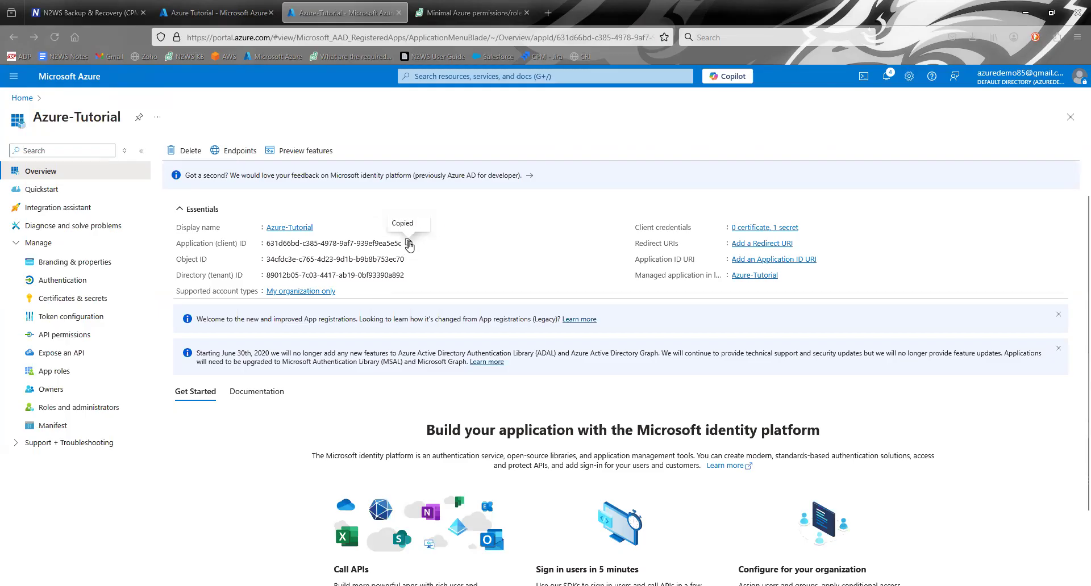
left_click(85, 13)
left_click(542, 228)
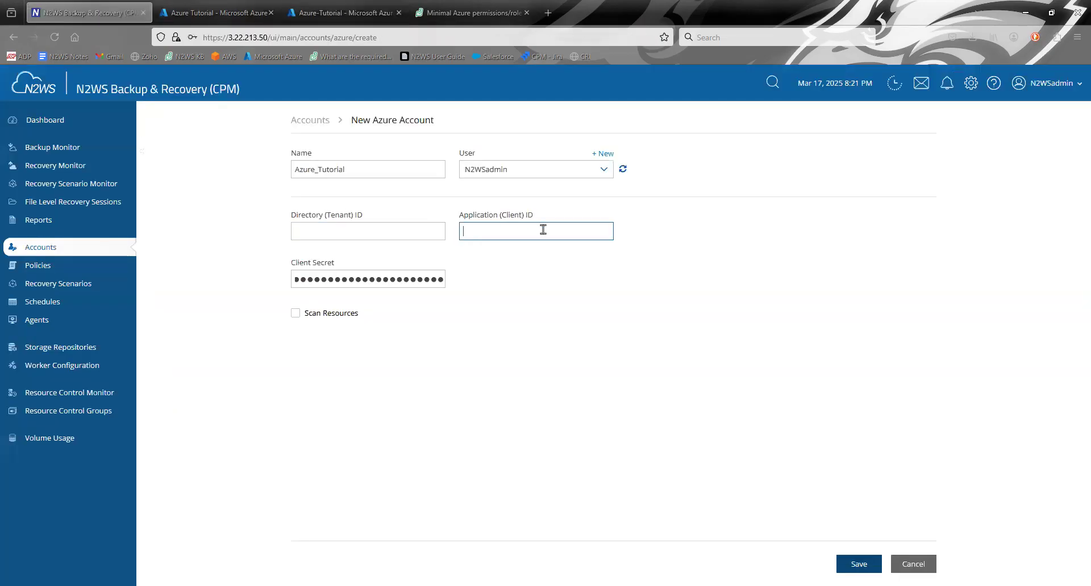
key("ctrl+v")
left_click(695, 255)
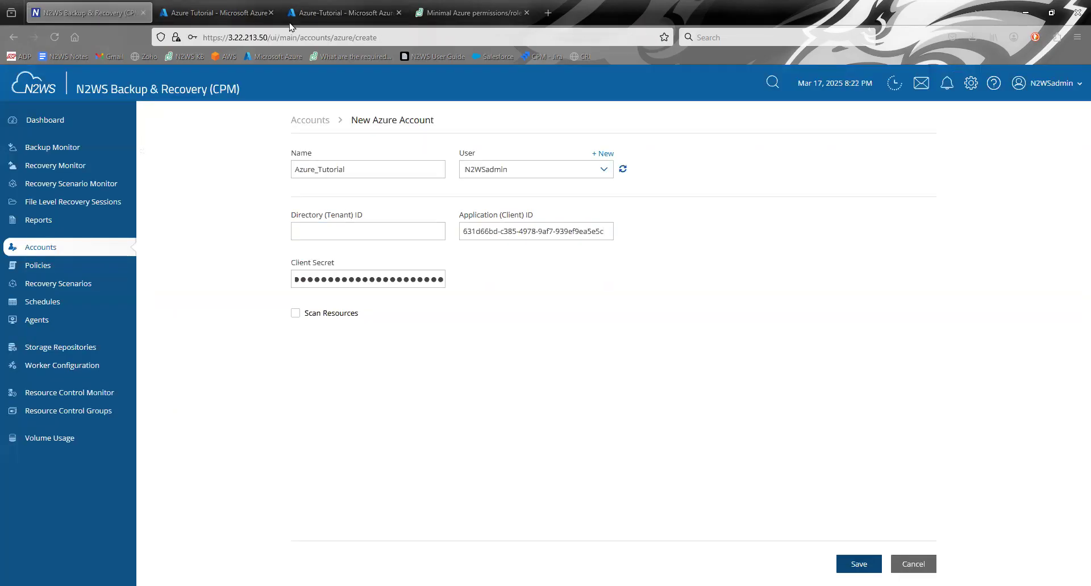
Copy the directory (tenant) ID from the Azure-Tutorial overview in the Azure portal into the N2WS account form.
left_click(327, 6)
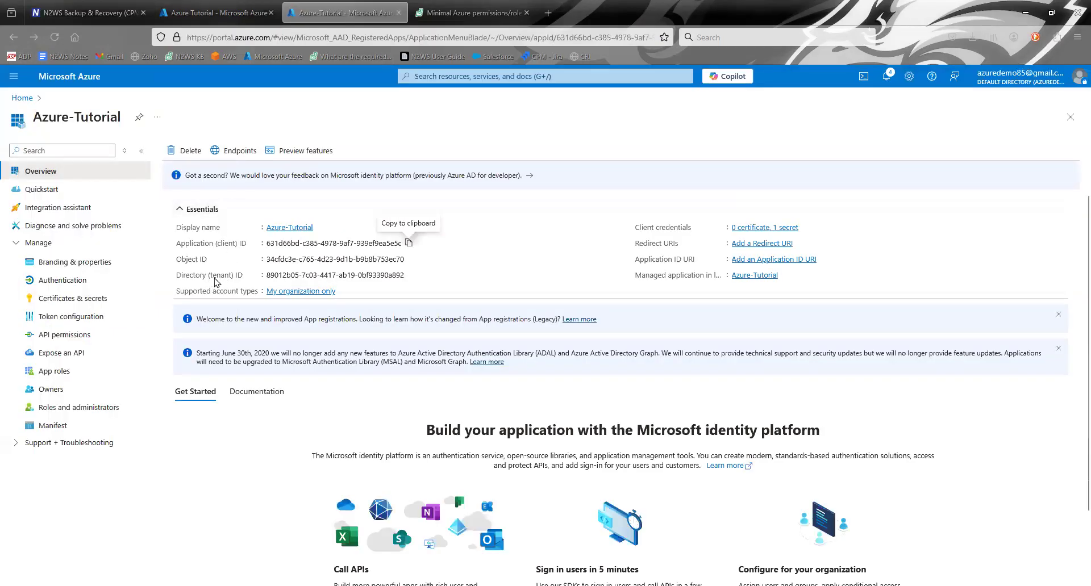
left_click(411, 275)
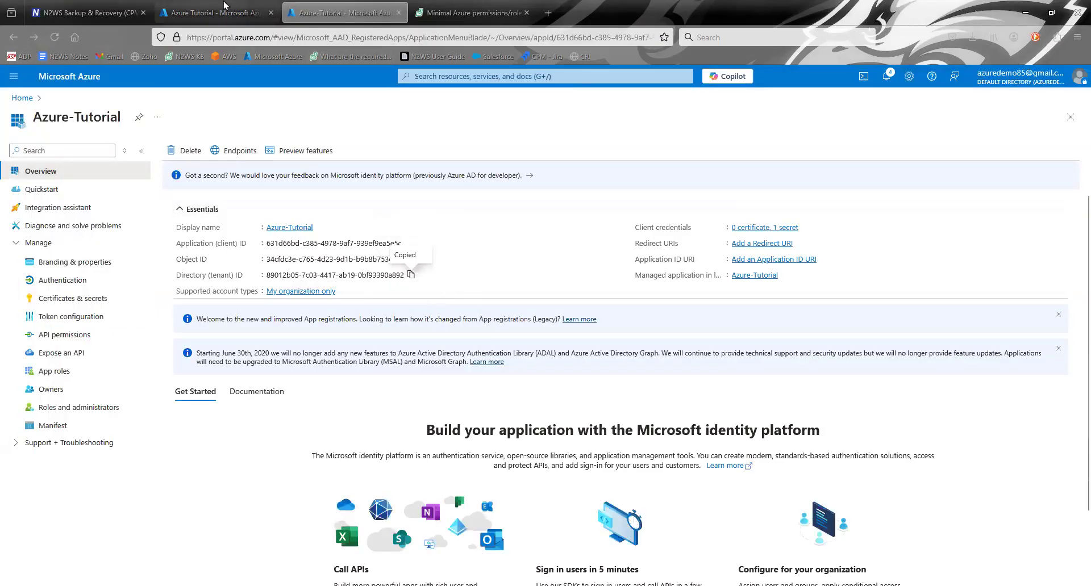
left_click(86, 12)
left_click(338, 232)
key("ctrl+v")
left_click(632, 341)
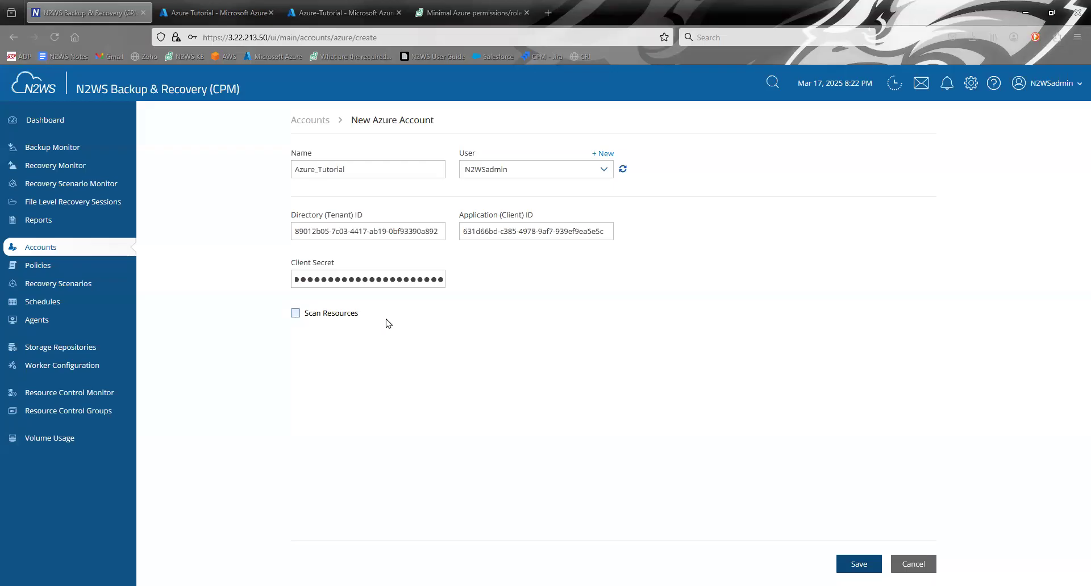
Enable Scan Resources without choosing specific resource types and save the account, declining to store its credentials in the browser.
left_click(295, 313)
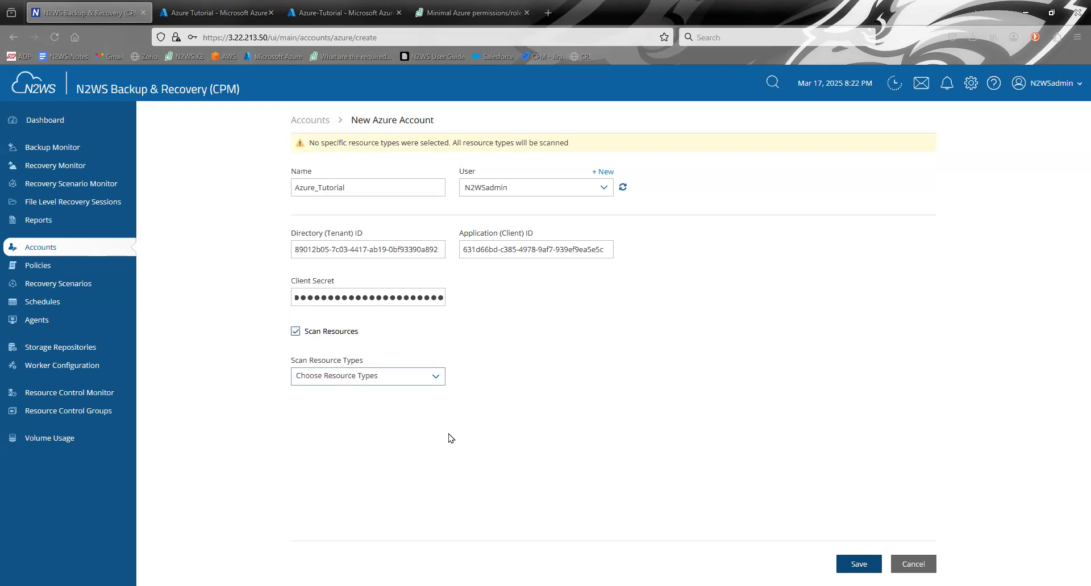
left_click(861, 566)
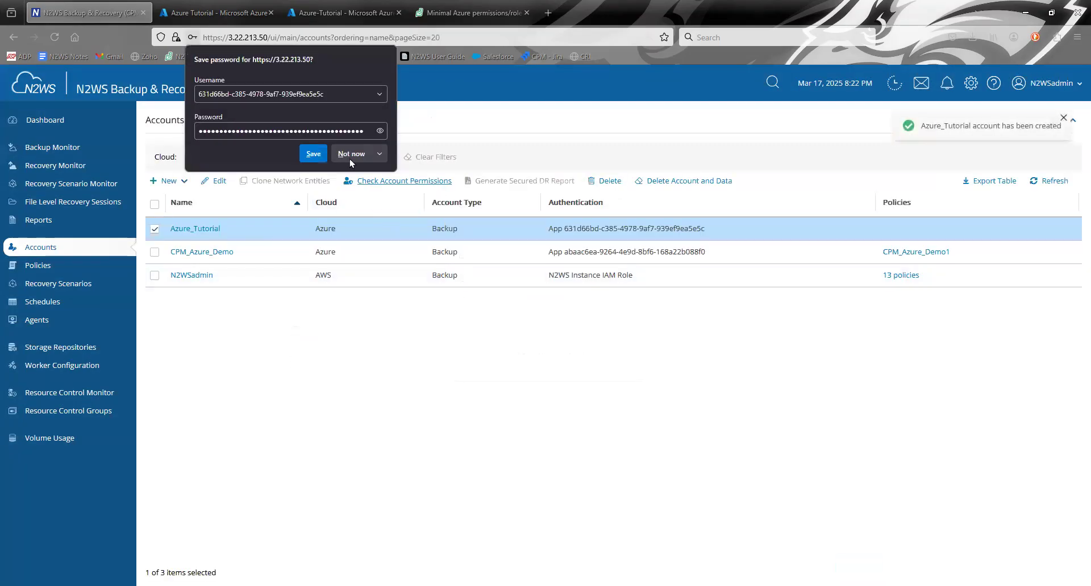
left_click(350, 154)
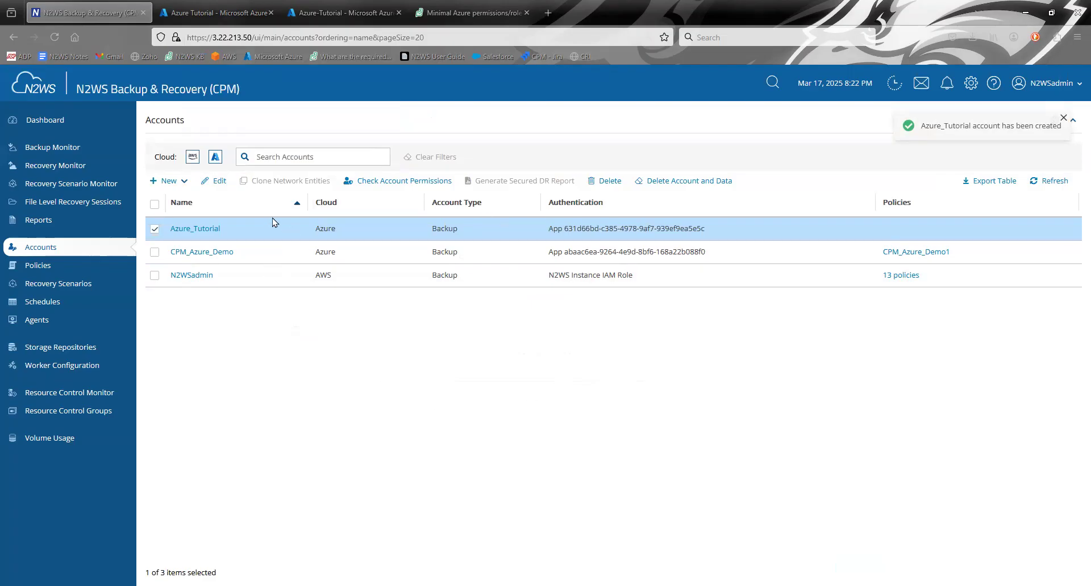
Check the Azure_Tutorial account's permissions on the Azure Tutorial subscription, then close the permission check.
left_click(155, 229)
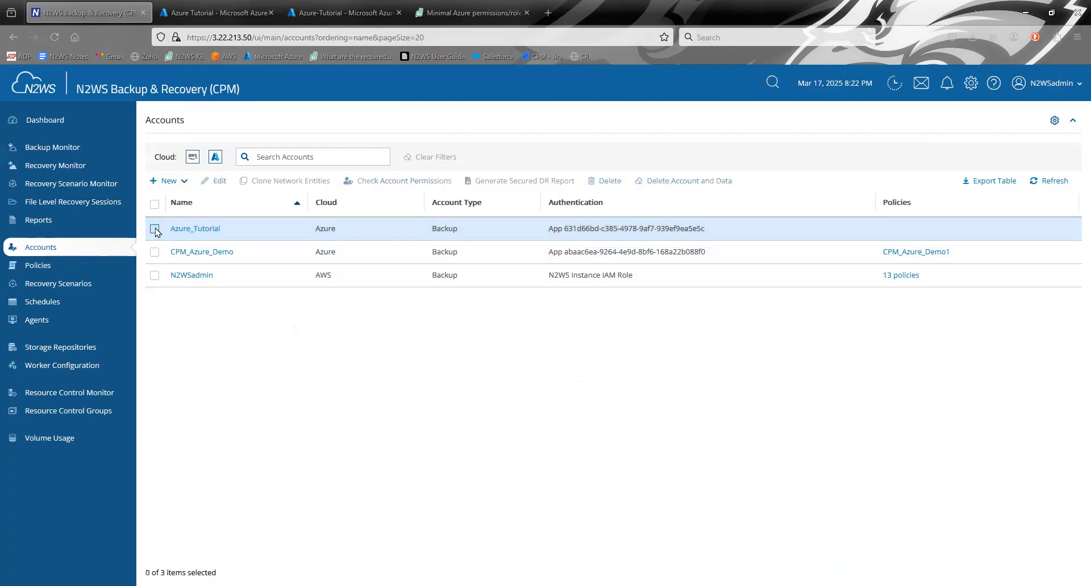
left_click(155, 231)
left_click(383, 183)
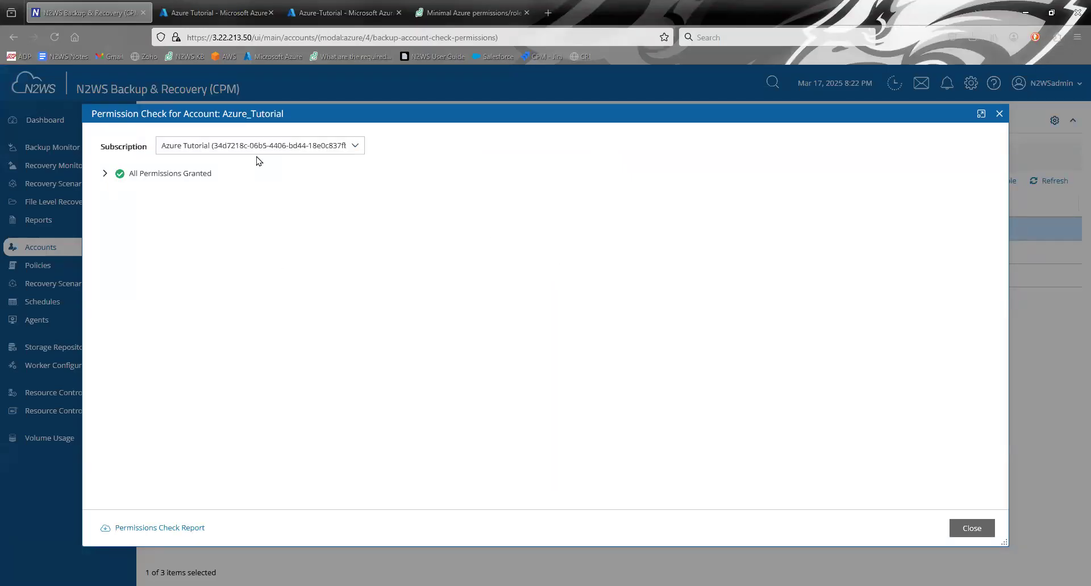
left_click(267, 150)
left_click(158, 150)
left_click(105, 174)
left_click(106, 175)
left_click(985, 537)
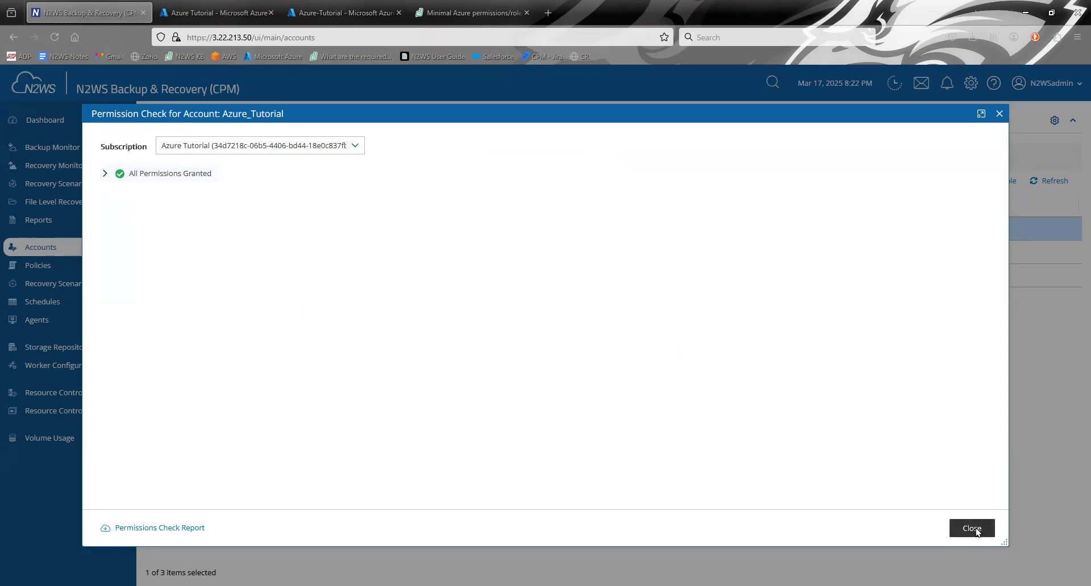
Start a new Azure policy and choose Azure_Tutorial as its account.
left_click(38, 265)
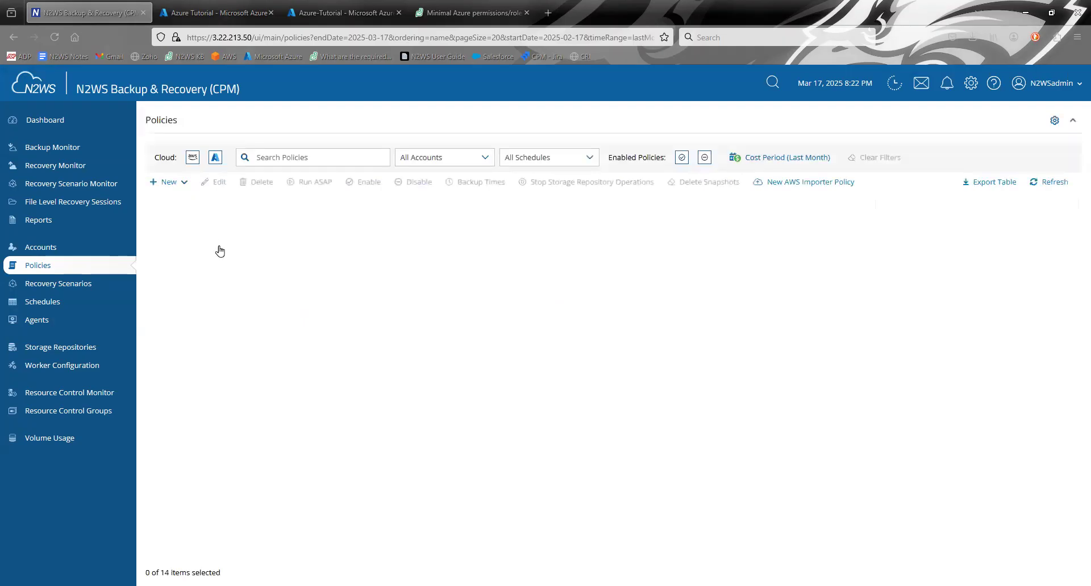
left_click(176, 182)
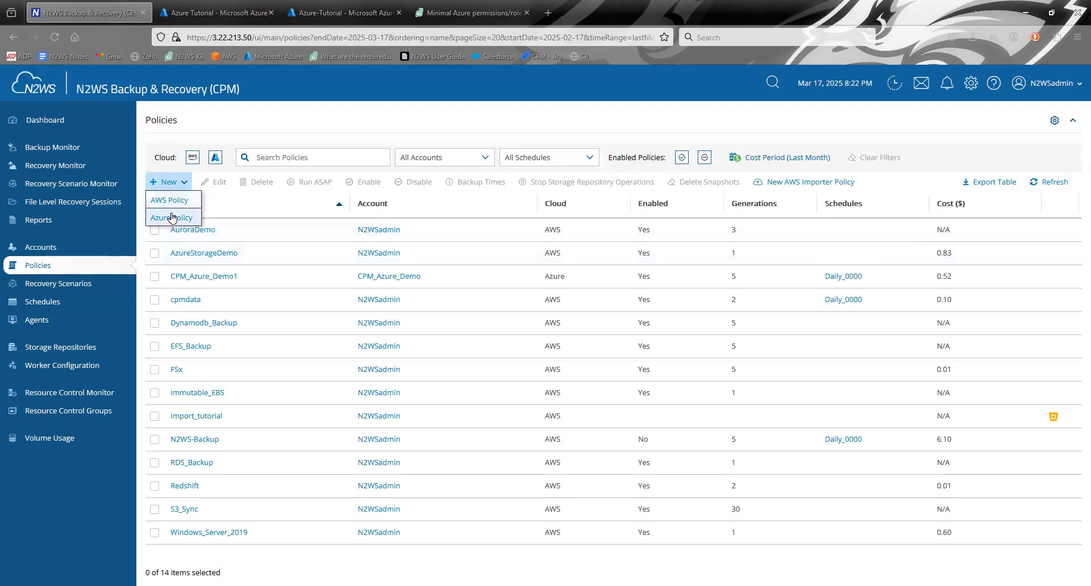
left_click(170, 218)
left_click(505, 249)
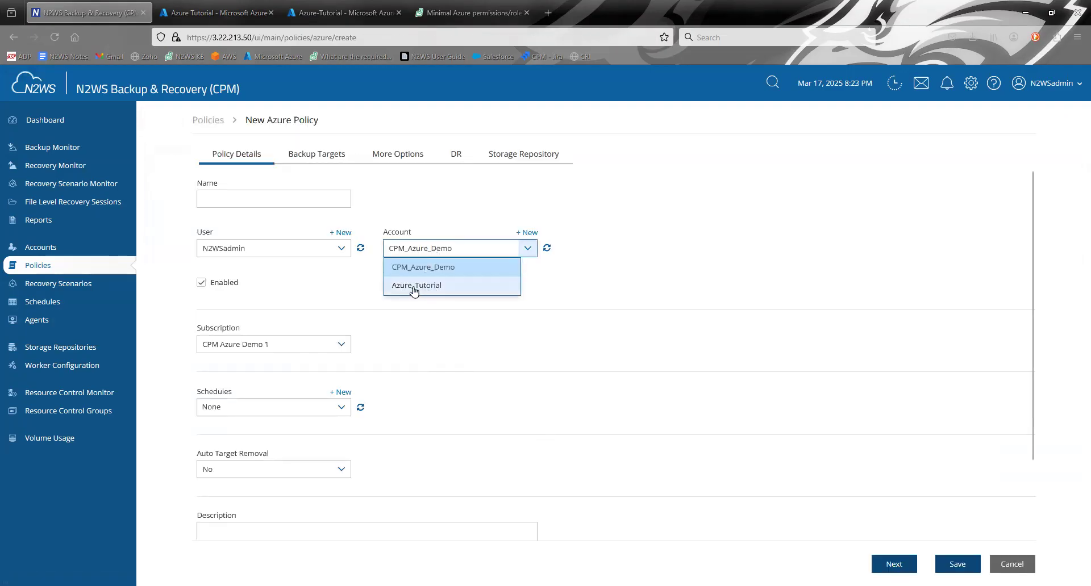
left_click(416, 287)
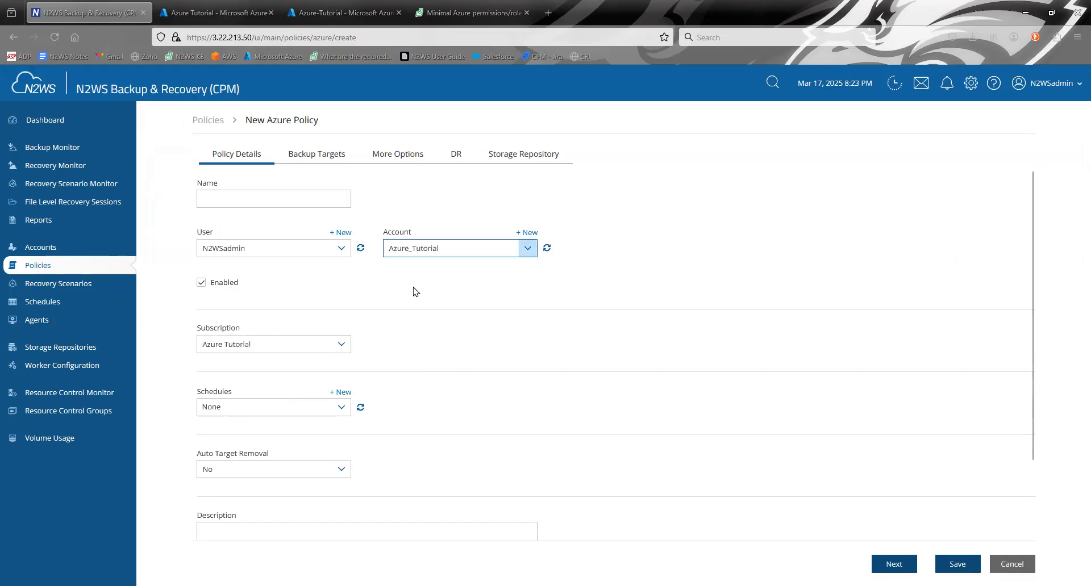
Inspect Tutorial-VM among the virtual machines available as backup targets without adding it, then discard the new policy and return to the accounts.
left_click(320, 160)
left_click(251, 184)
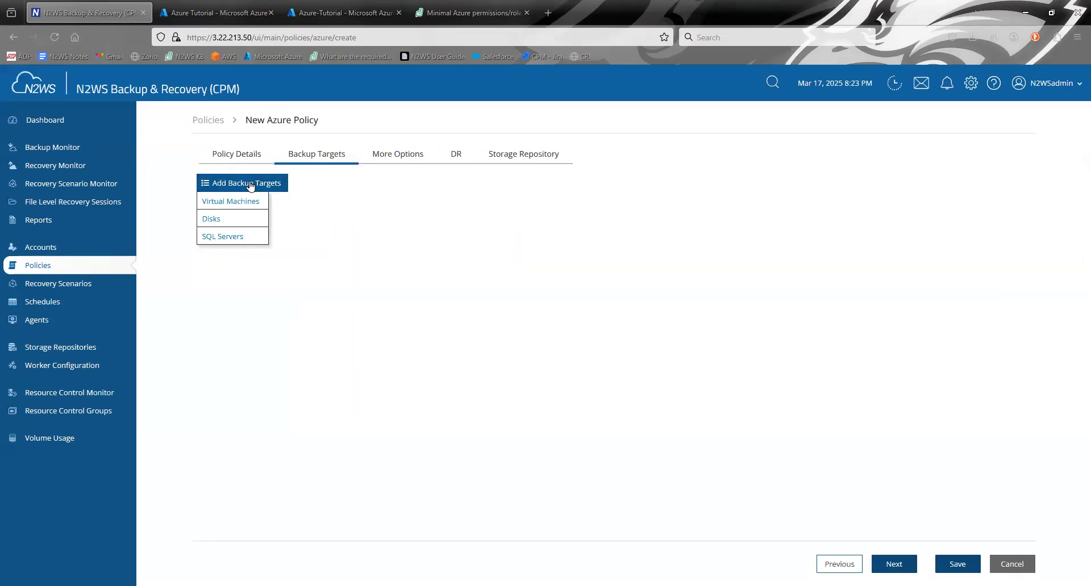
left_click(228, 201)
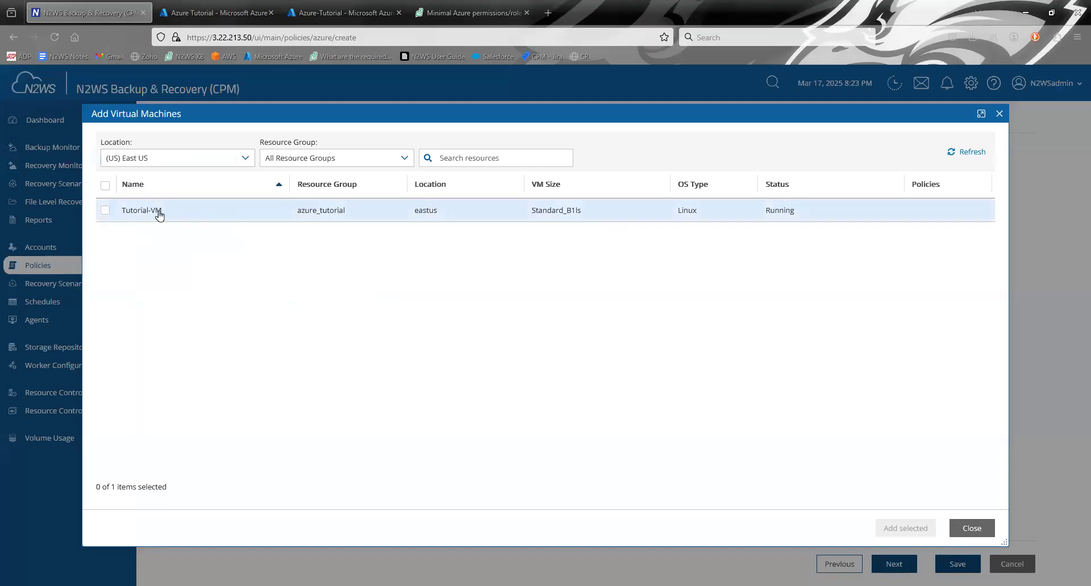
left_click(105, 211)
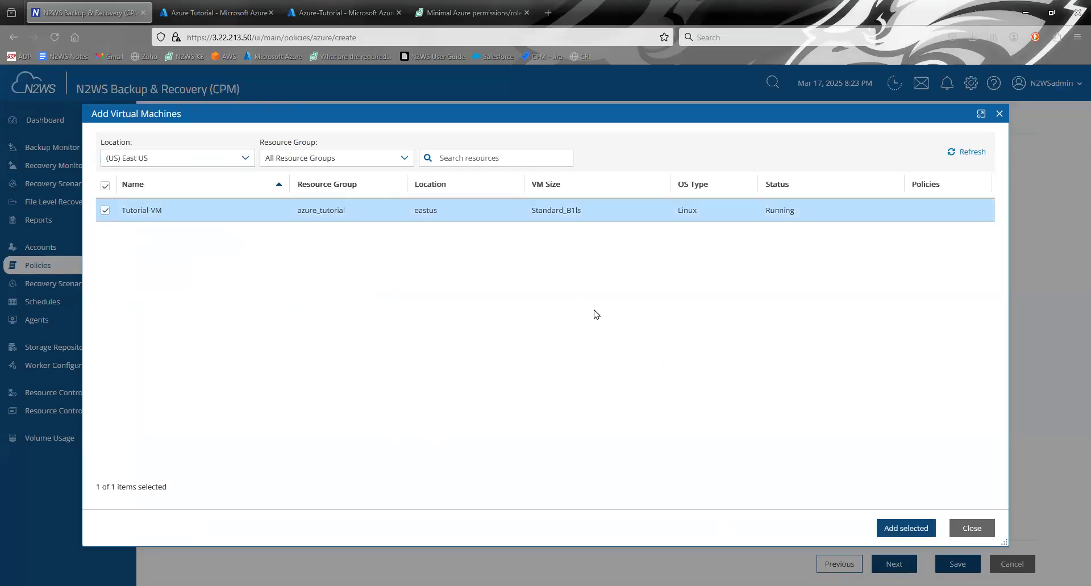
left_click(975, 534)
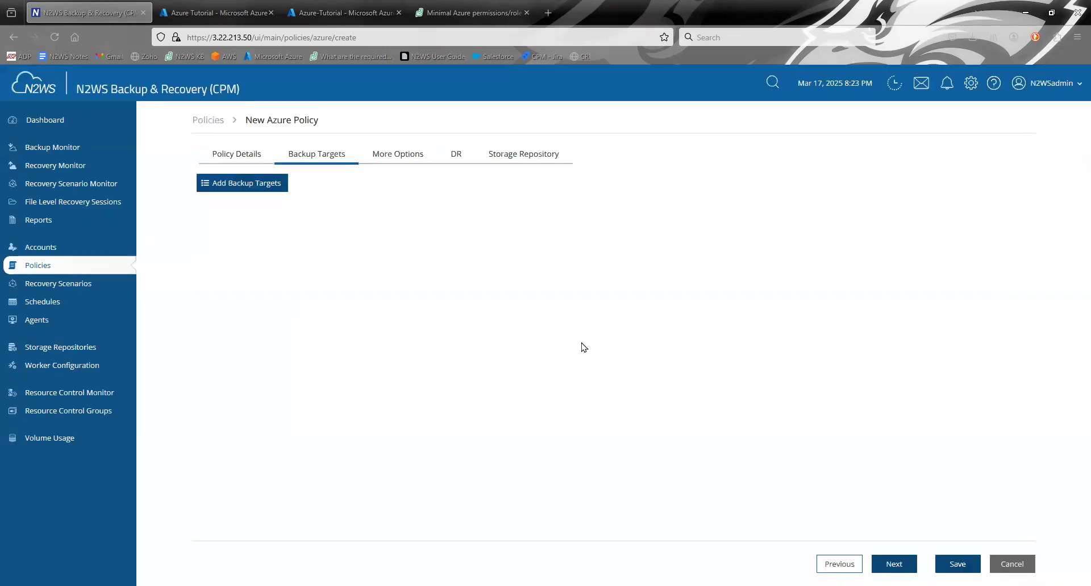
left_click(54, 250)
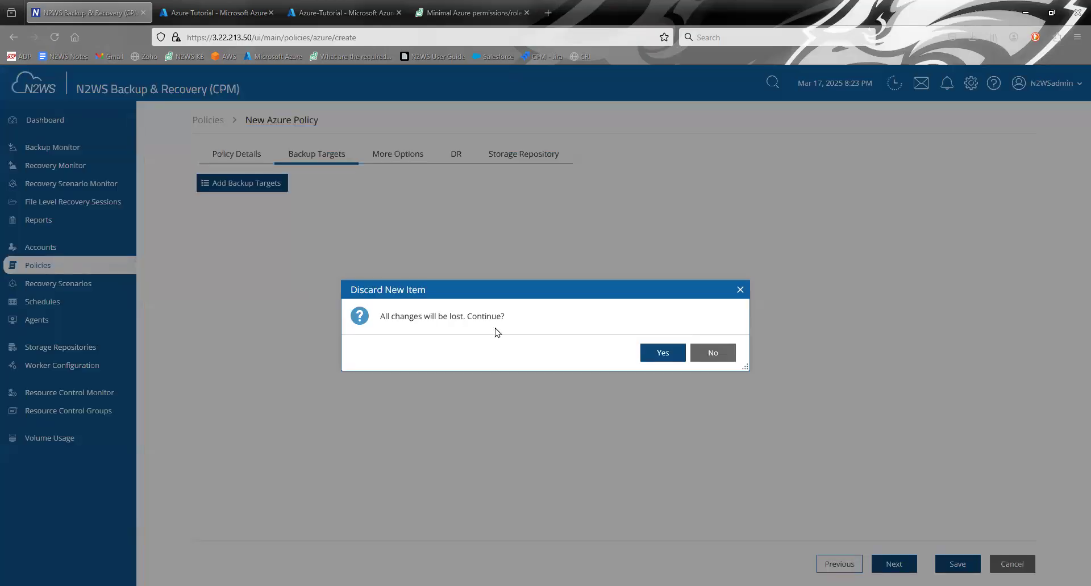
left_click(658, 357)
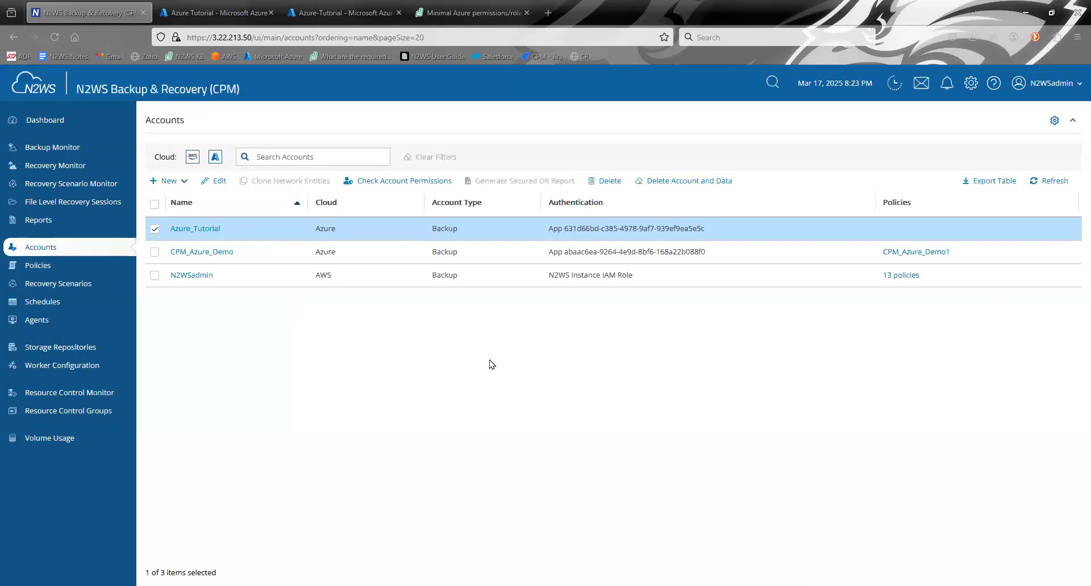